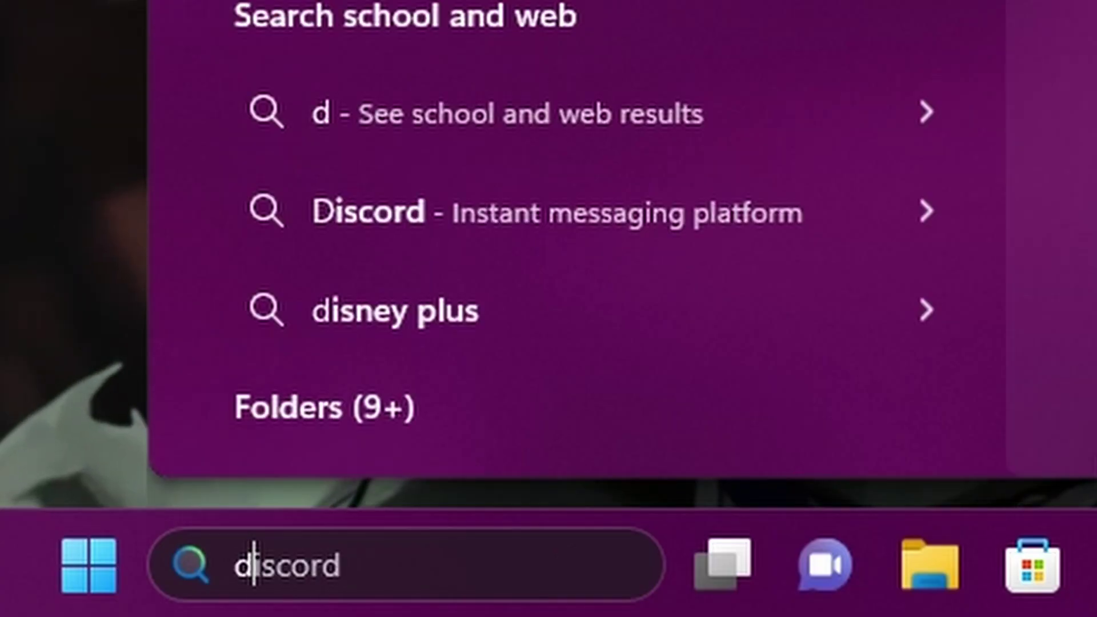
# Open Device Manager and search automatically for a newer Intel Wi-Fi 6 AX200 adapter driver.
pyautogui.write('evice manager')
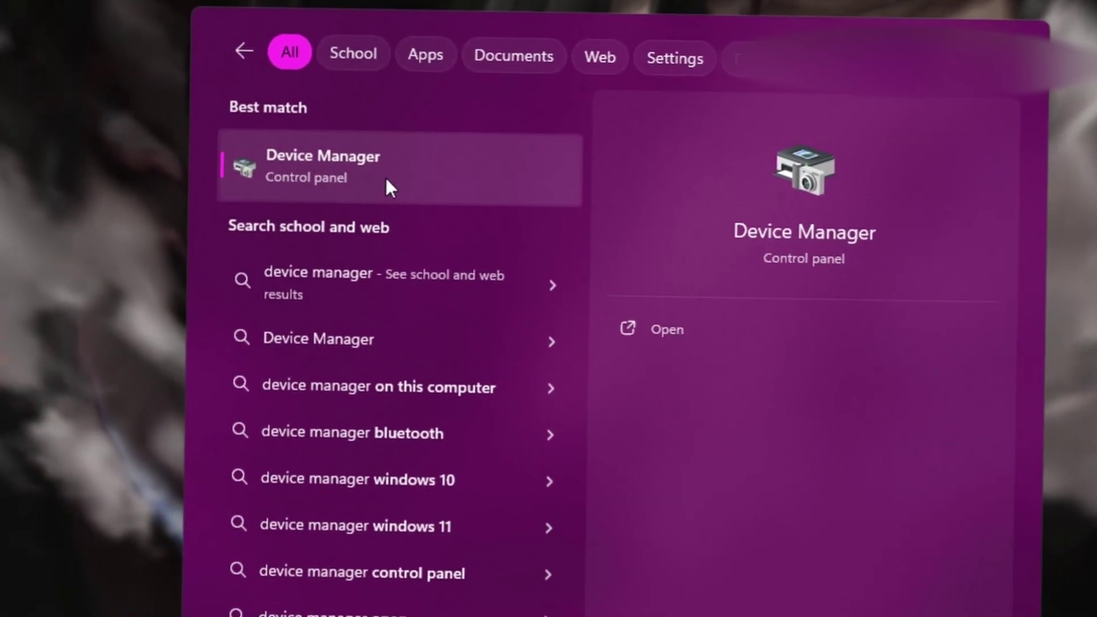
pyautogui.click(380, 174)
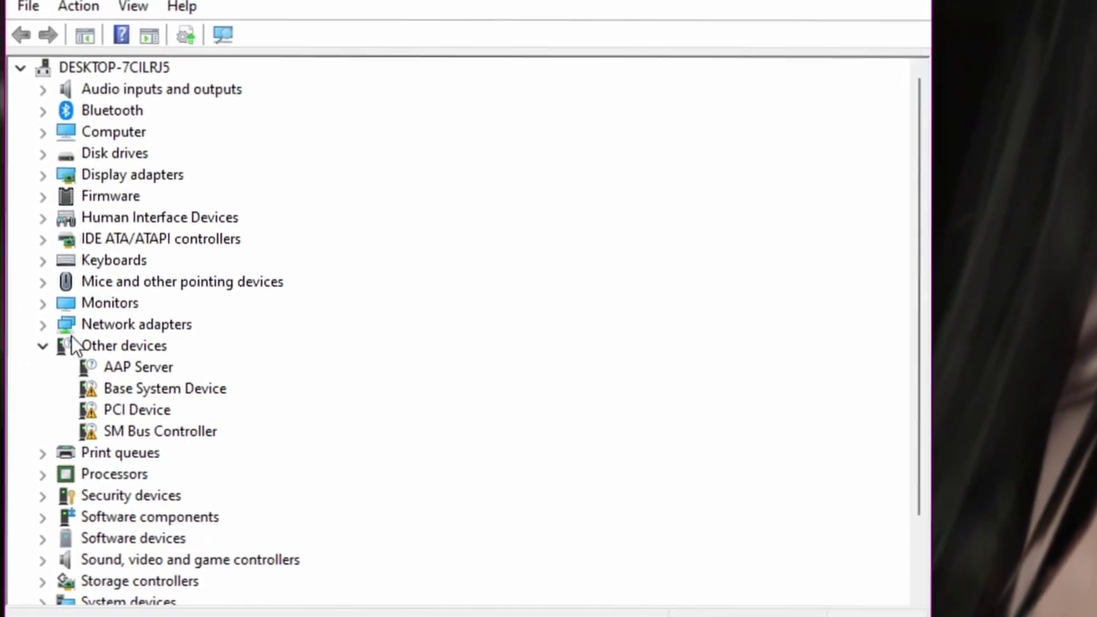
pyautogui.click(48, 330)
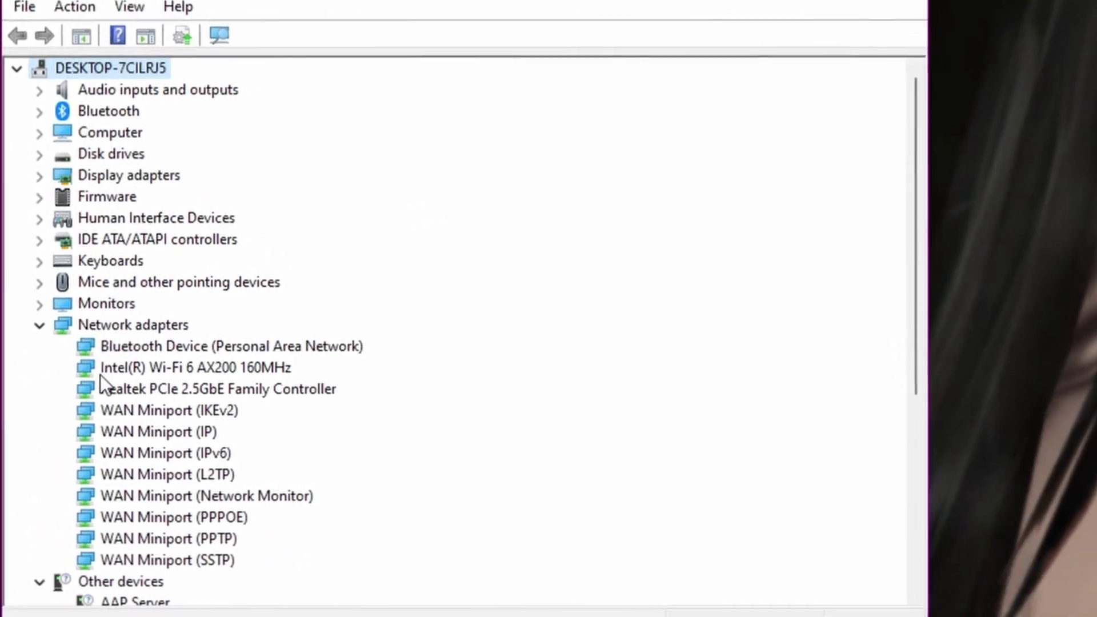
pyautogui.click(112, 375)
pyautogui.rightClick(117, 377)
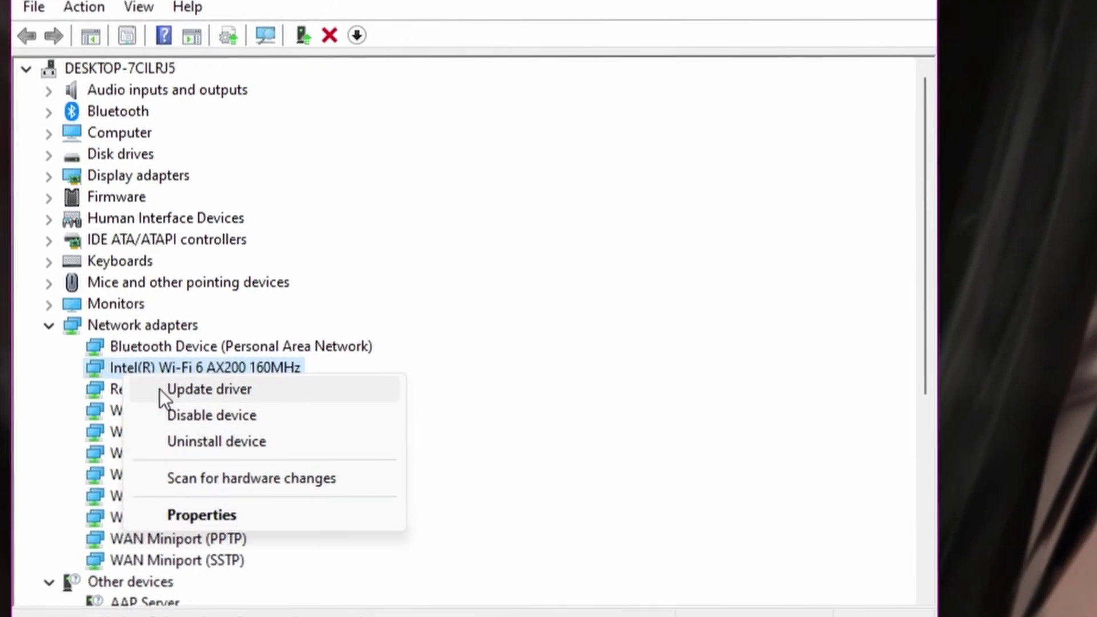
pyautogui.click(163, 389)
pyautogui.click(332, 291)
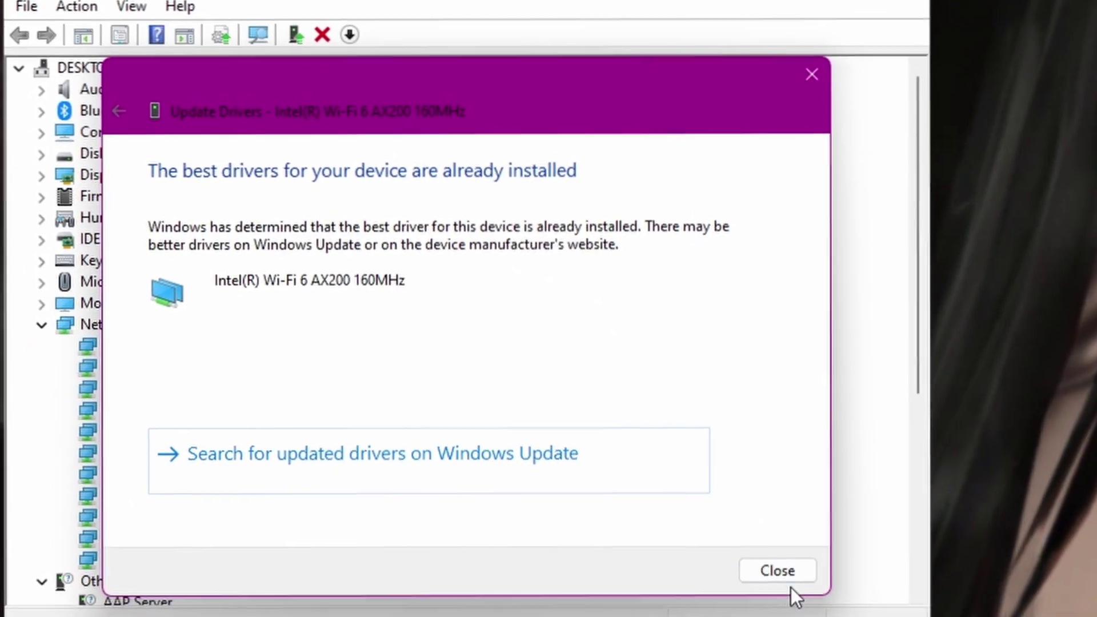
# Search 'dns benchmark', download DNSBench.exe from GRC's page, and view its nameserver list.
pyautogui.click(777, 578)
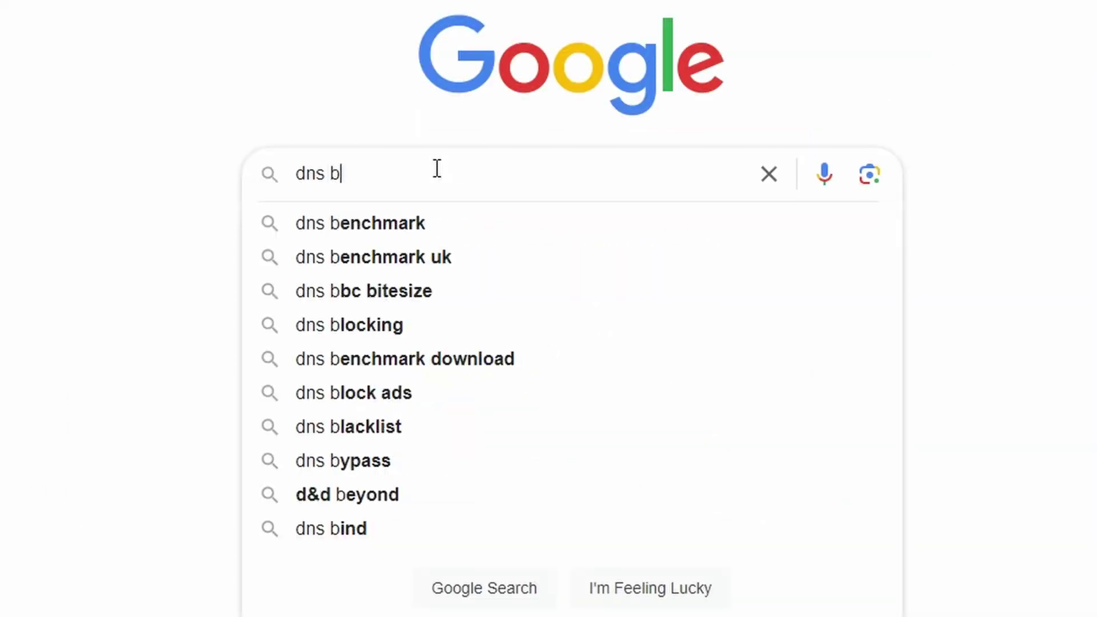
pyautogui.write('enchmark')
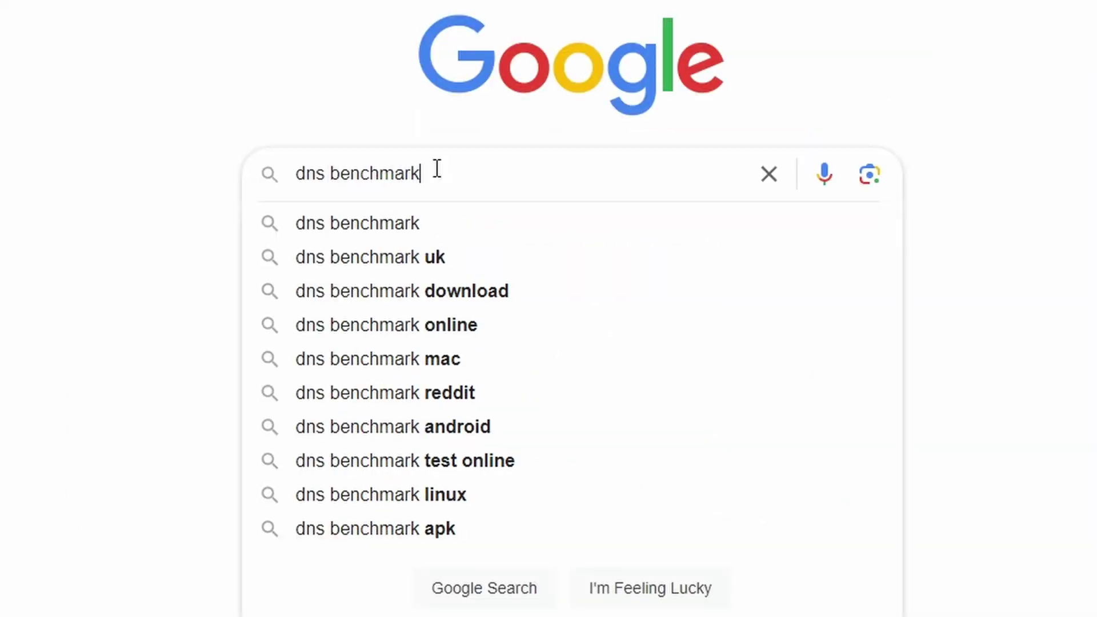
pyautogui.press('Return')
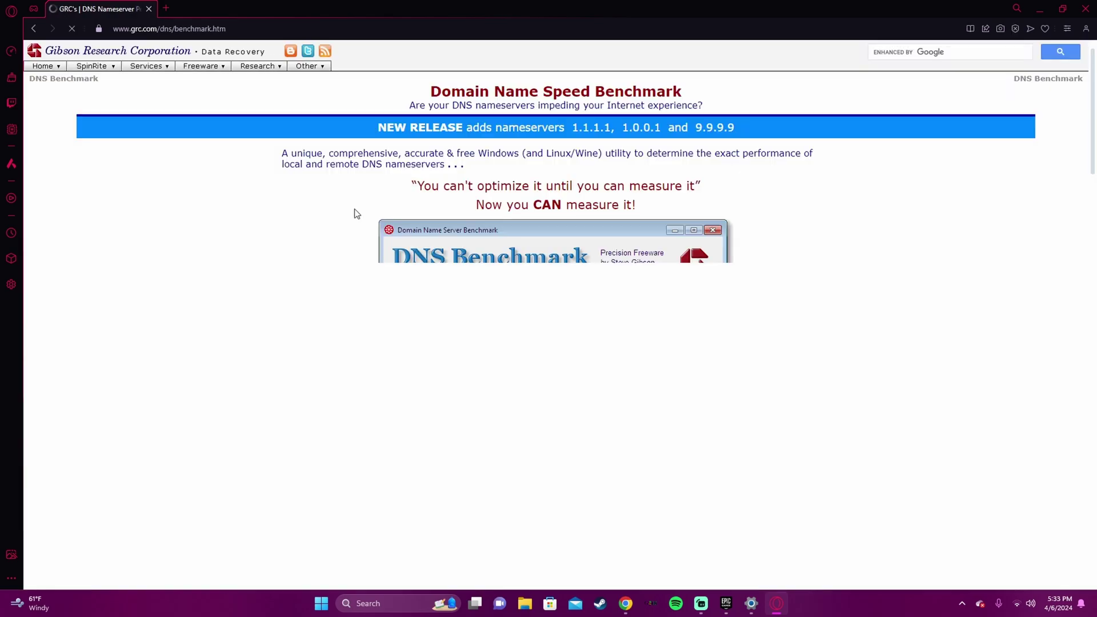
pyautogui.scroll(-5, 391, 238)
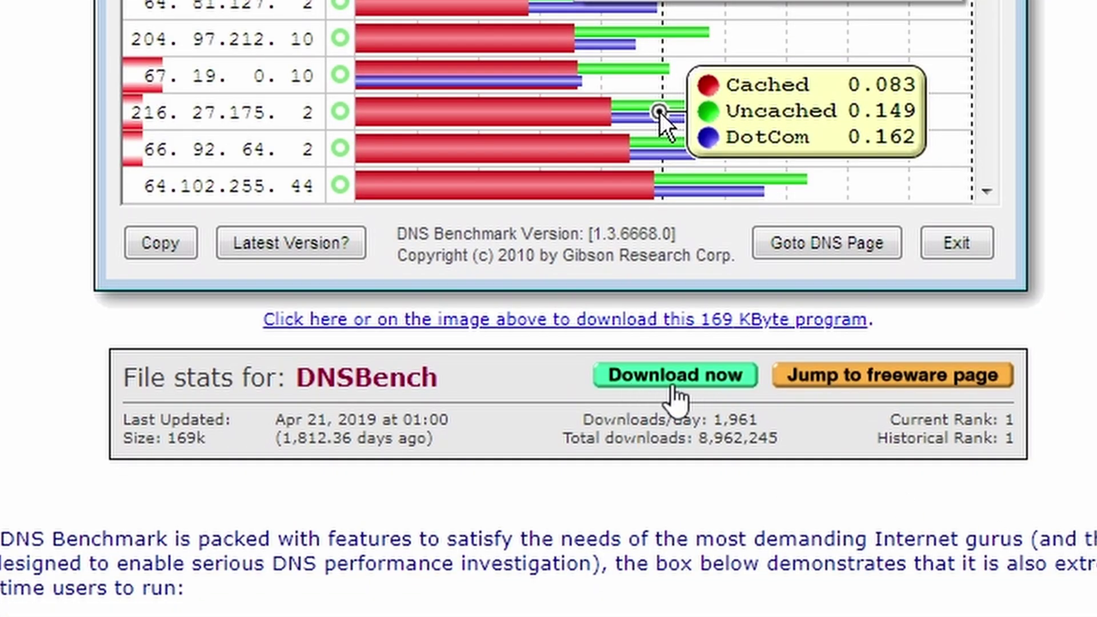
pyautogui.click(673, 388)
pyautogui.press('Return')
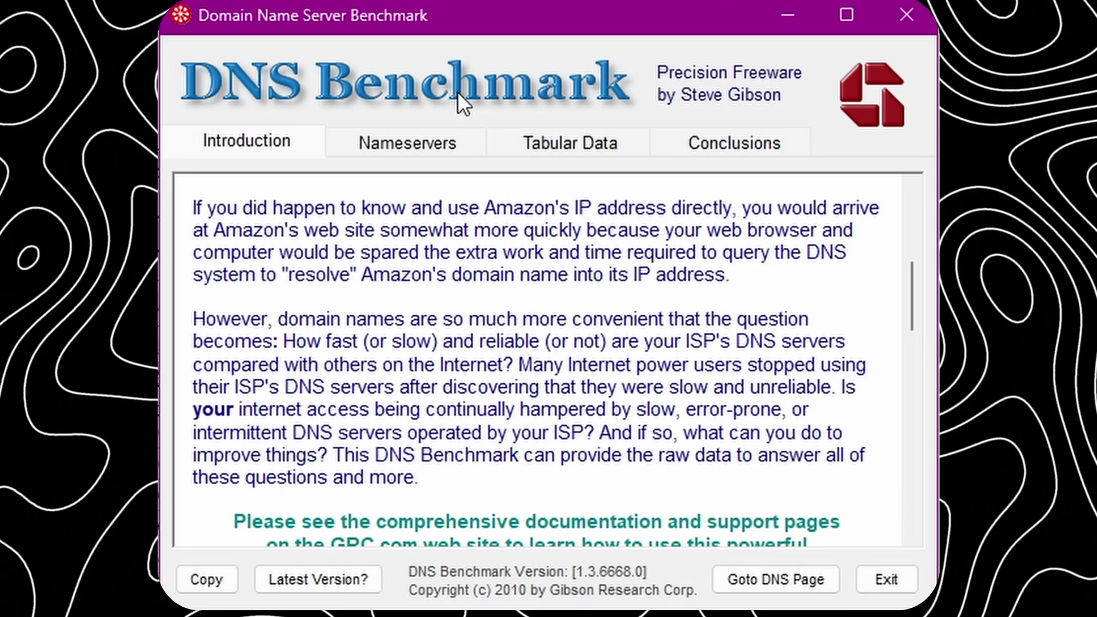
pyautogui.click(413, 142)
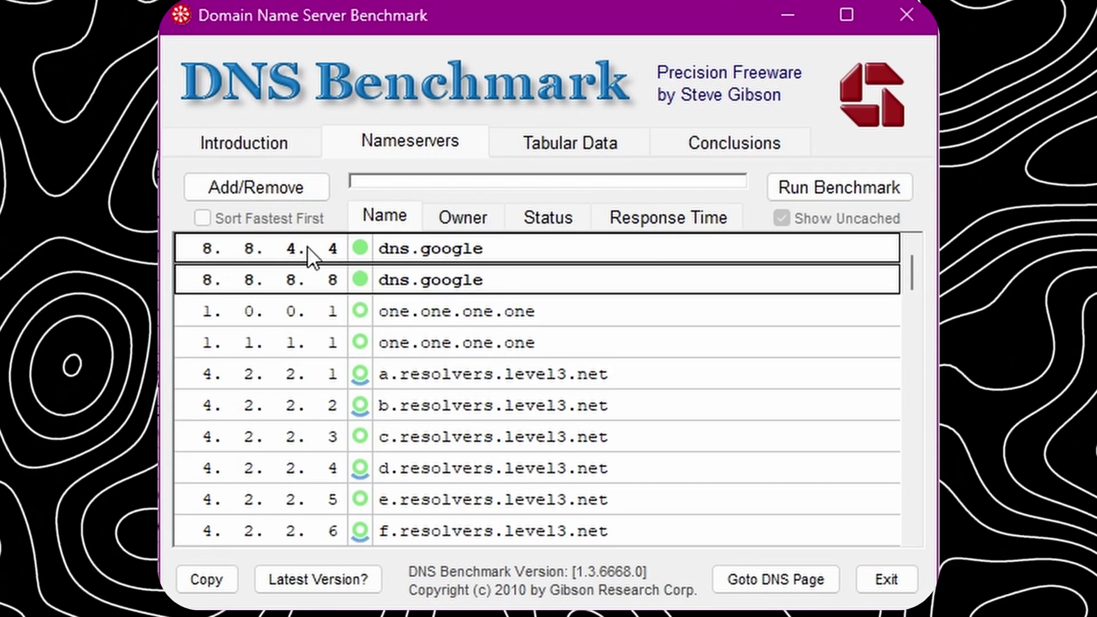
# Run the benchmark on the Nameservers tab so 9.9.9.9 ranks fastest.
pyautogui.click(818, 190)
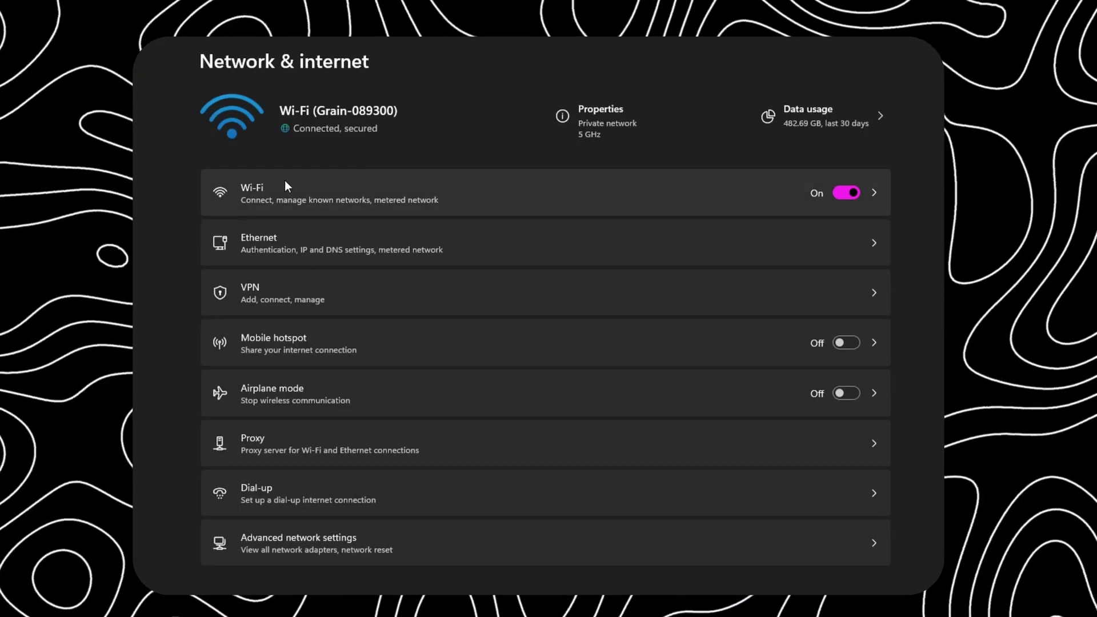
# Switch the Wi-Fi network's IPv4 DNS to Manual with 9.9.9.9 preferred and 4.2.2.1 alternate, and save.
pyautogui.click(297, 179)
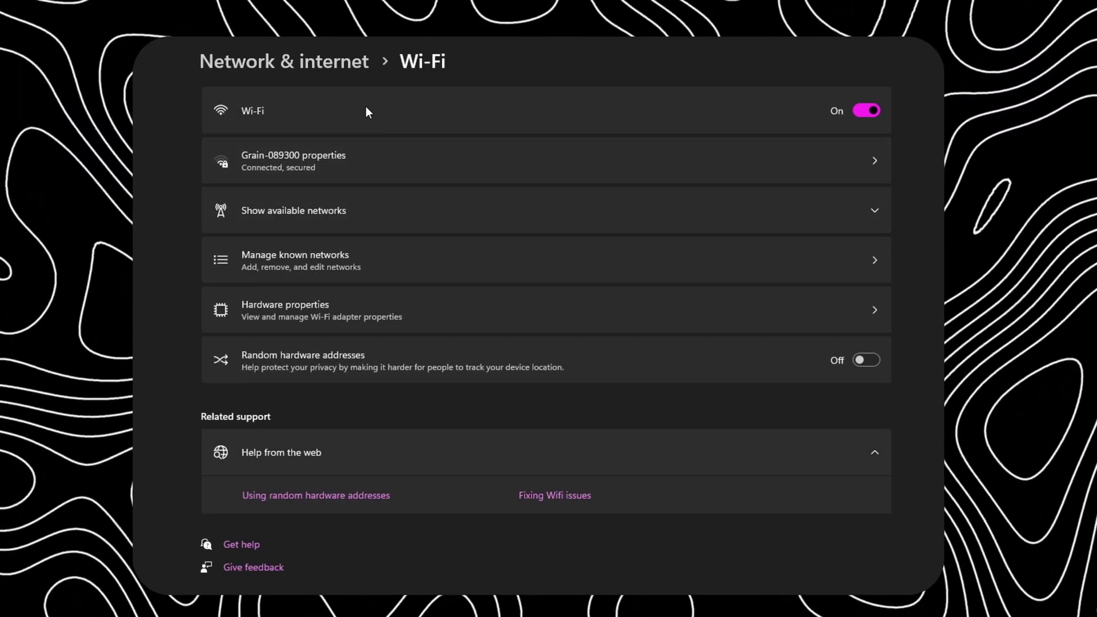
pyautogui.click(380, 154)
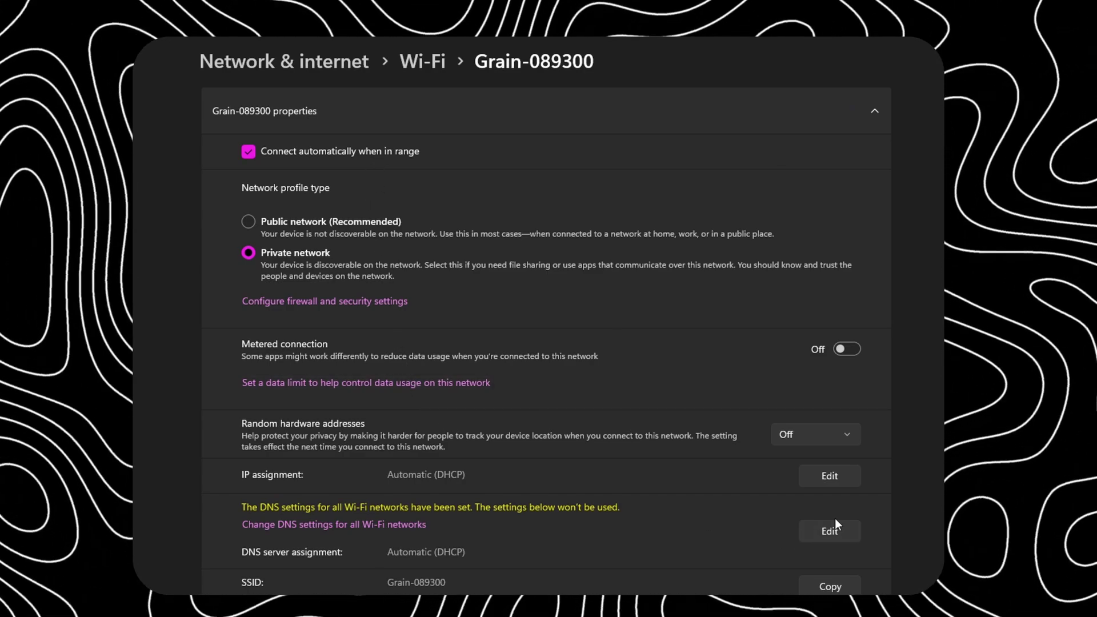
pyautogui.click(833, 524)
pyautogui.click(440, 341)
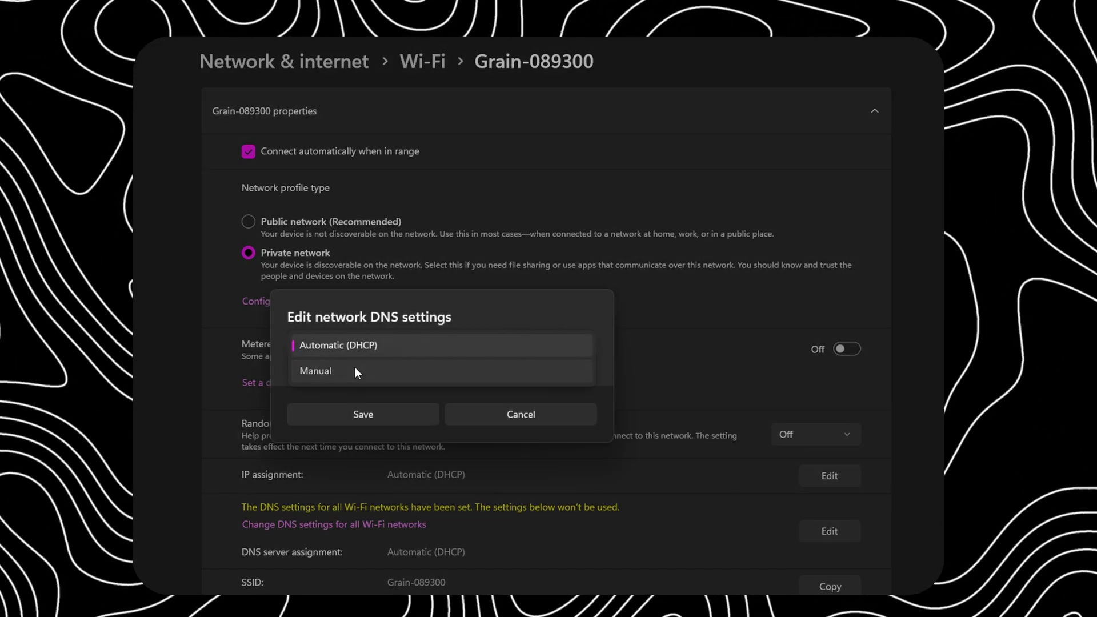
pyautogui.click(354, 367)
pyautogui.click(310, 349)
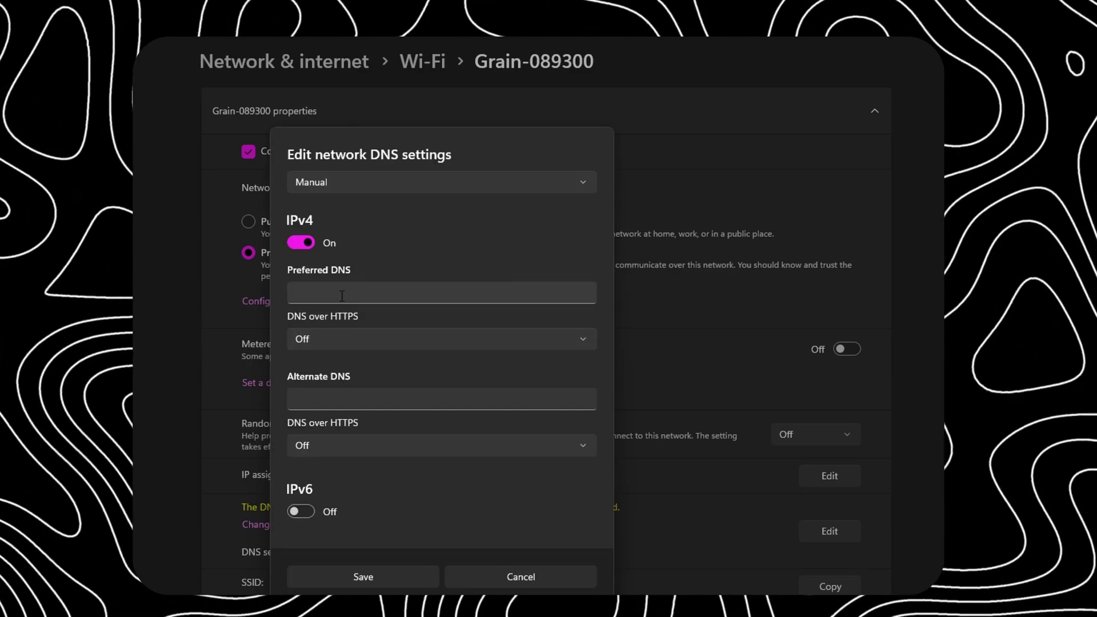
pyautogui.click(297, 293)
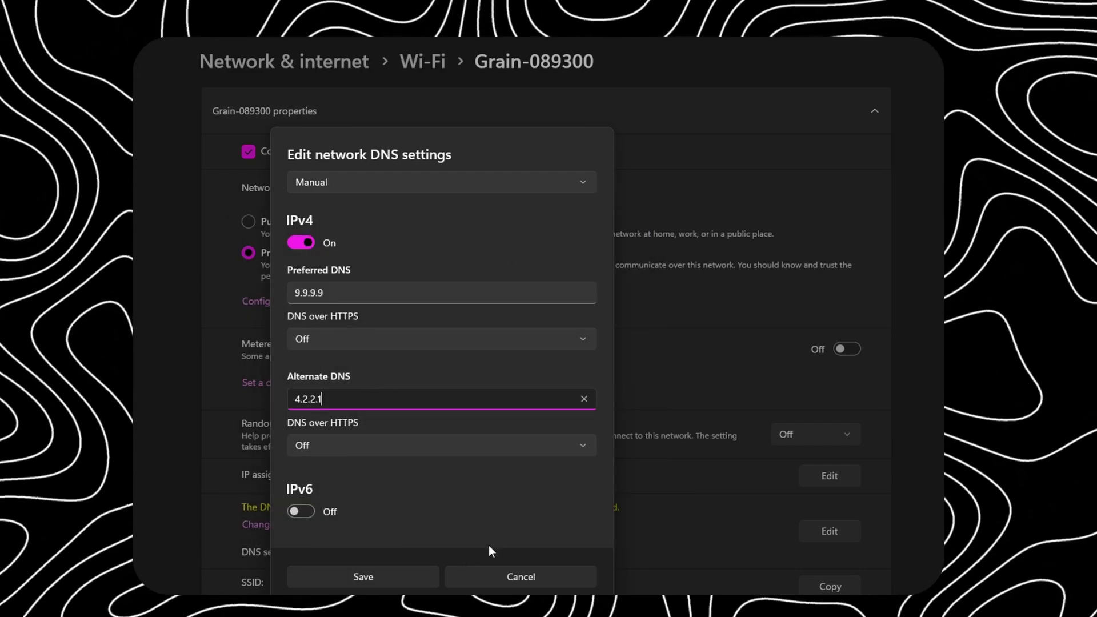
pyautogui.click(417, 577)
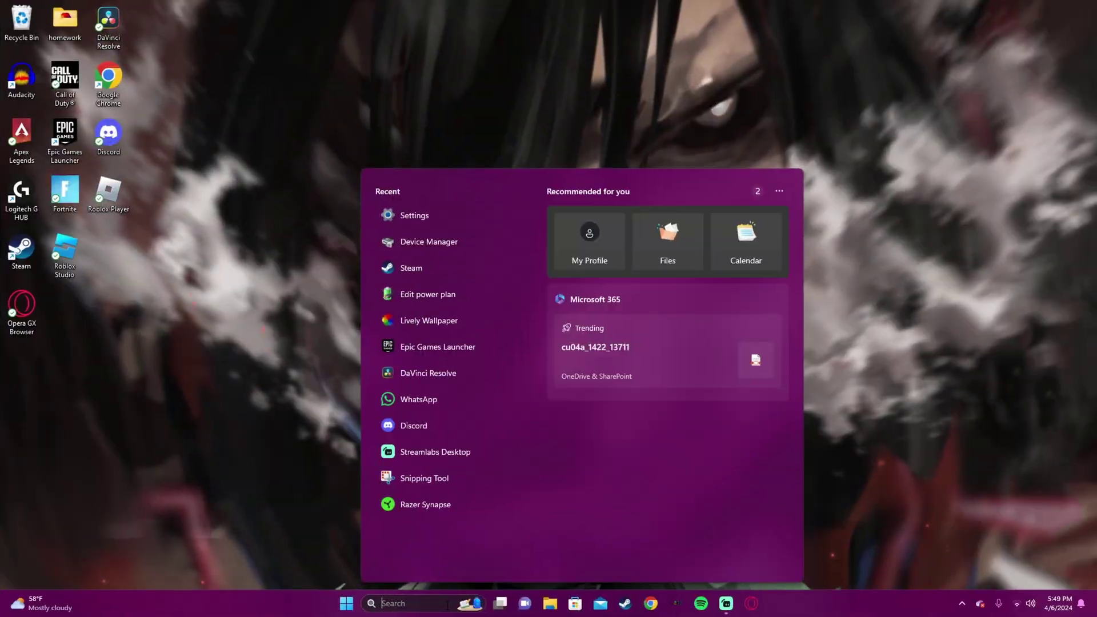
# Run ipconfig /flushdns in an administrator Command Prompt.
pyautogui.write('command prompt')
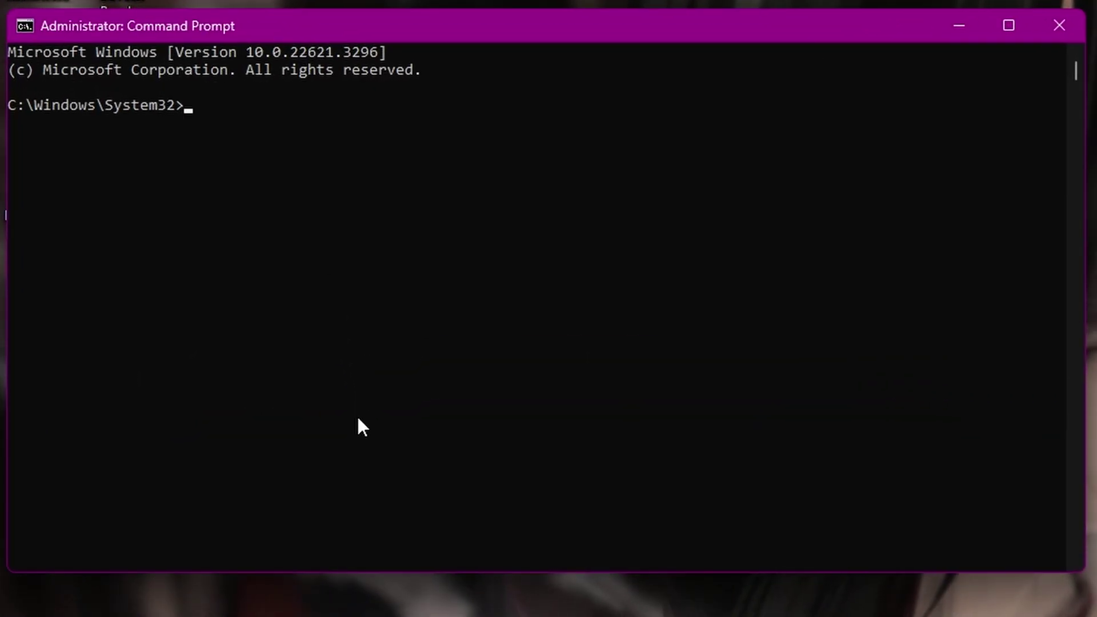
pyautogui.write('ipconfig')
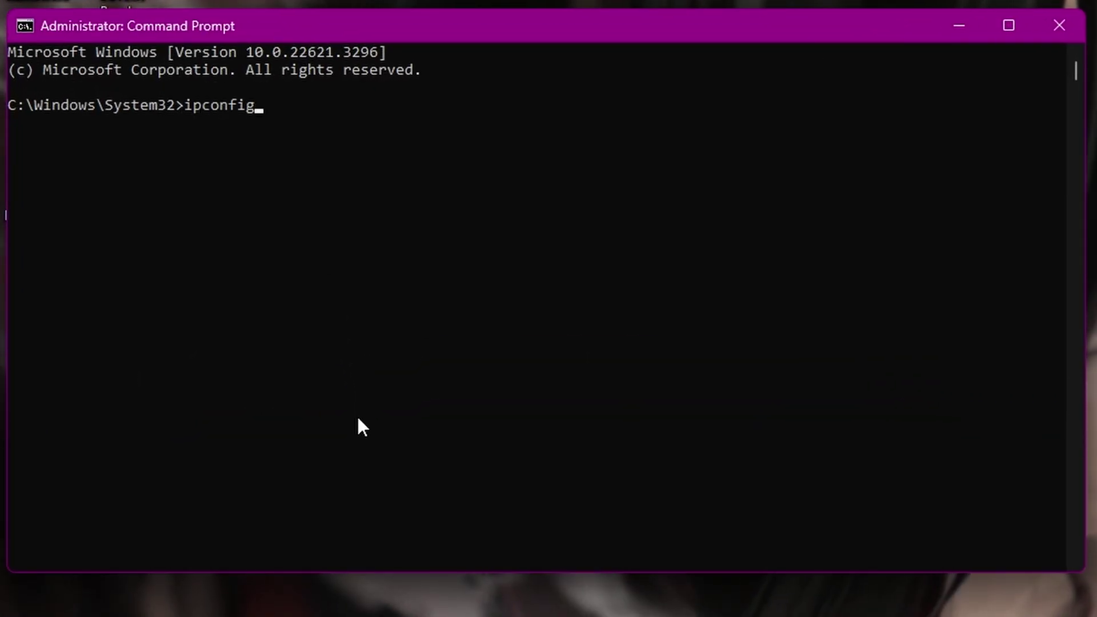
pyautogui.write(' /flushdns')
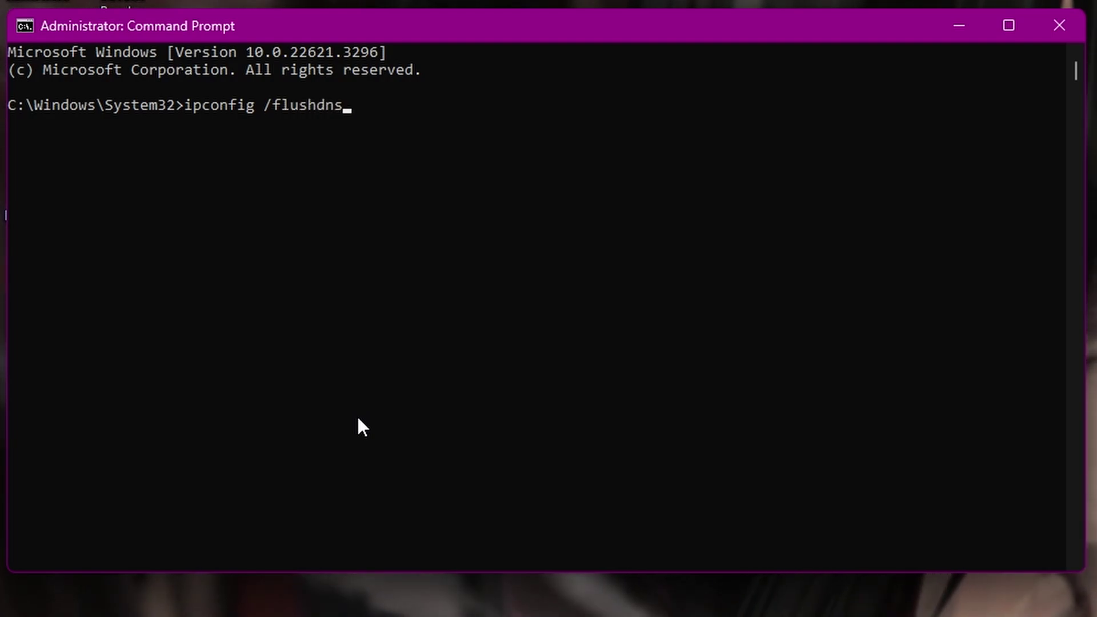
pyautogui.press('Return')
# Browse from %localappdata% to the EpicGamesLauncher\Saved\Config\Windows folder.
pyautogui.click(422, 601)
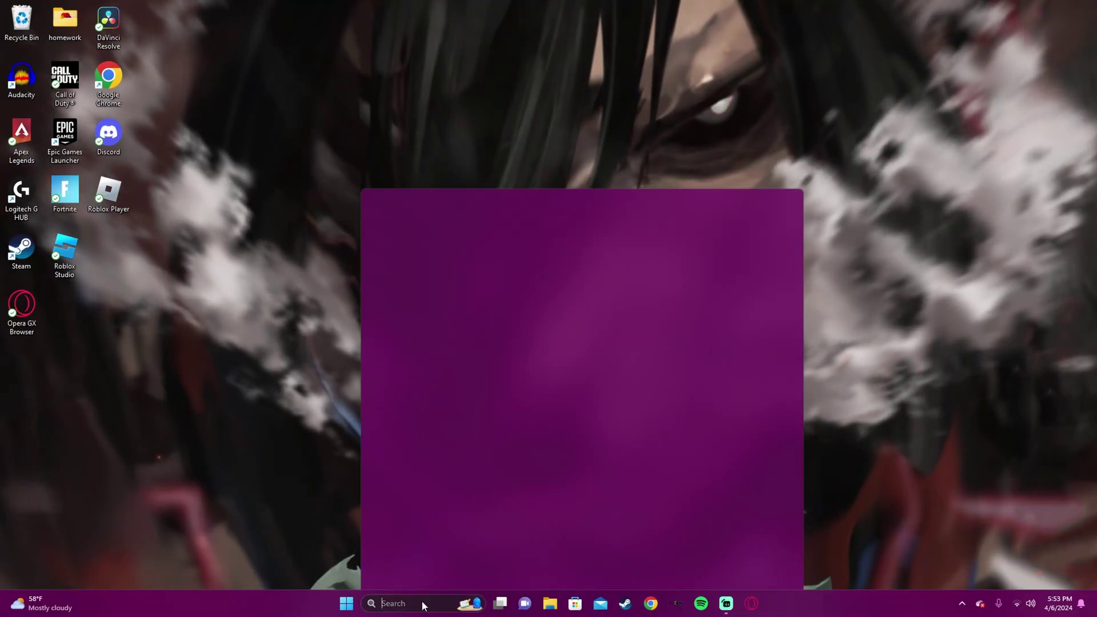
pyautogui.write('%localapp')
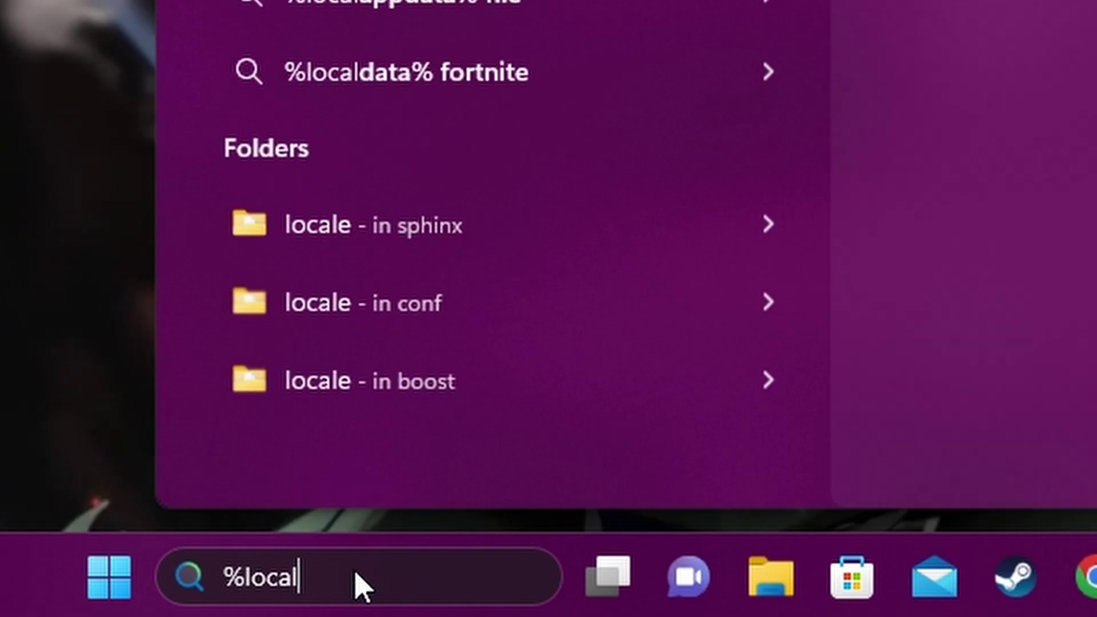
pyautogui.write('data%')
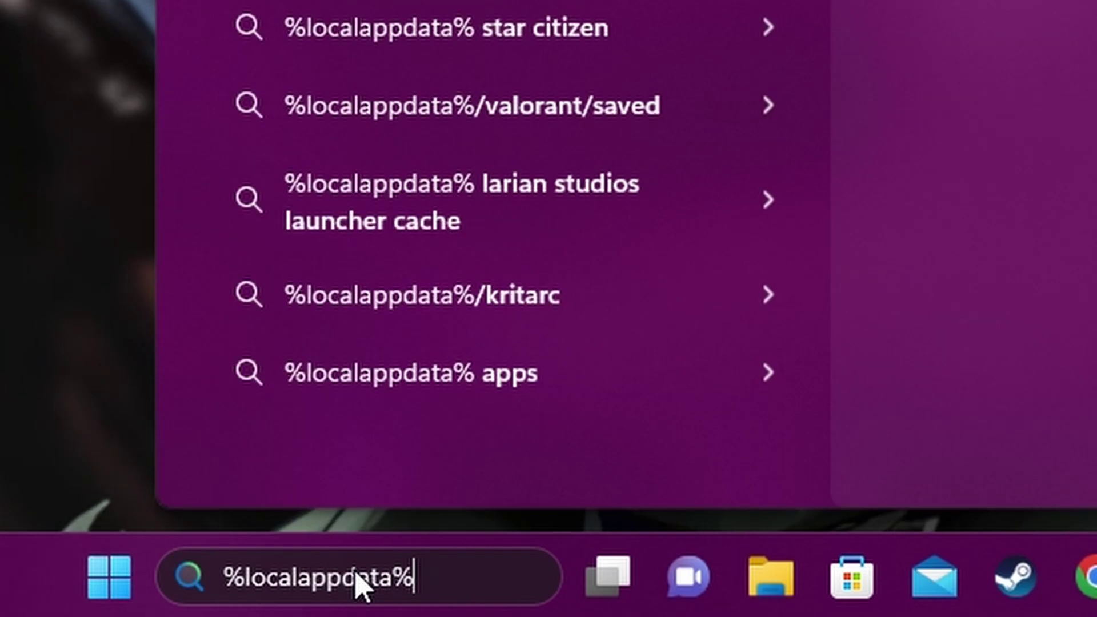
pyautogui.press('Return')
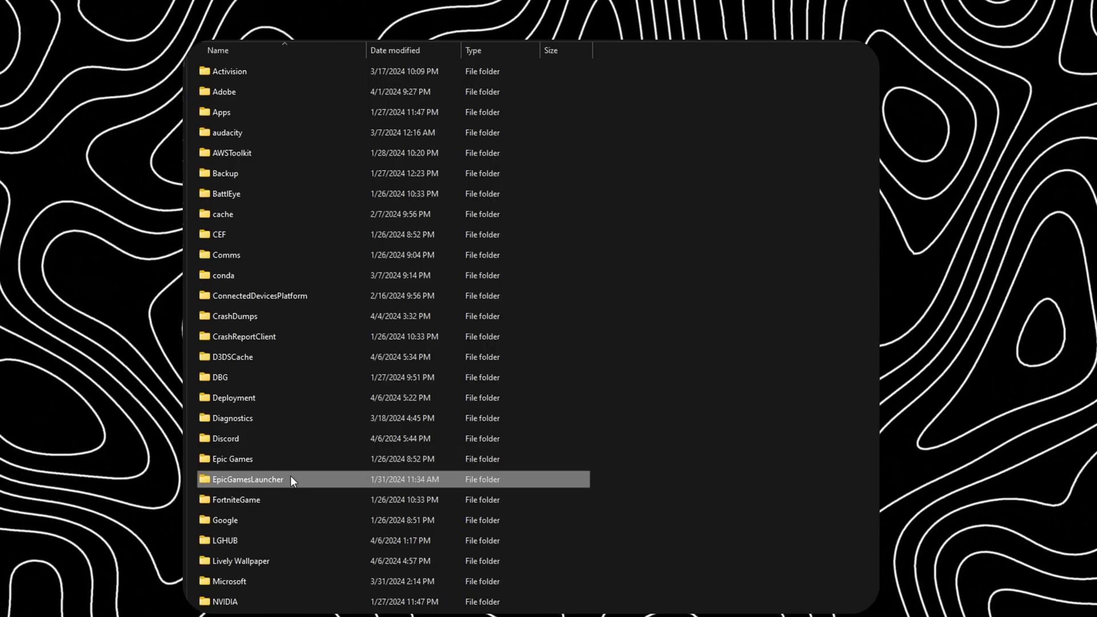
pyautogui.doubleClick(179, 457)
pyautogui.doubleClick(270, 109)
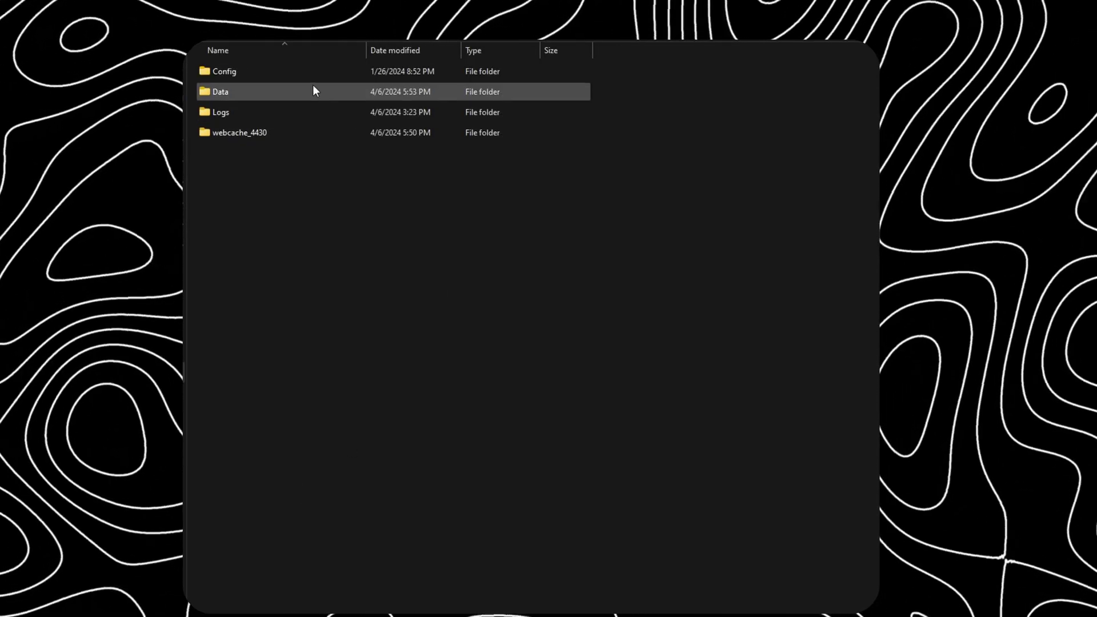
pyautogui.doubleClick(309, 74)
pyautogui.doubleClick(303, 91)
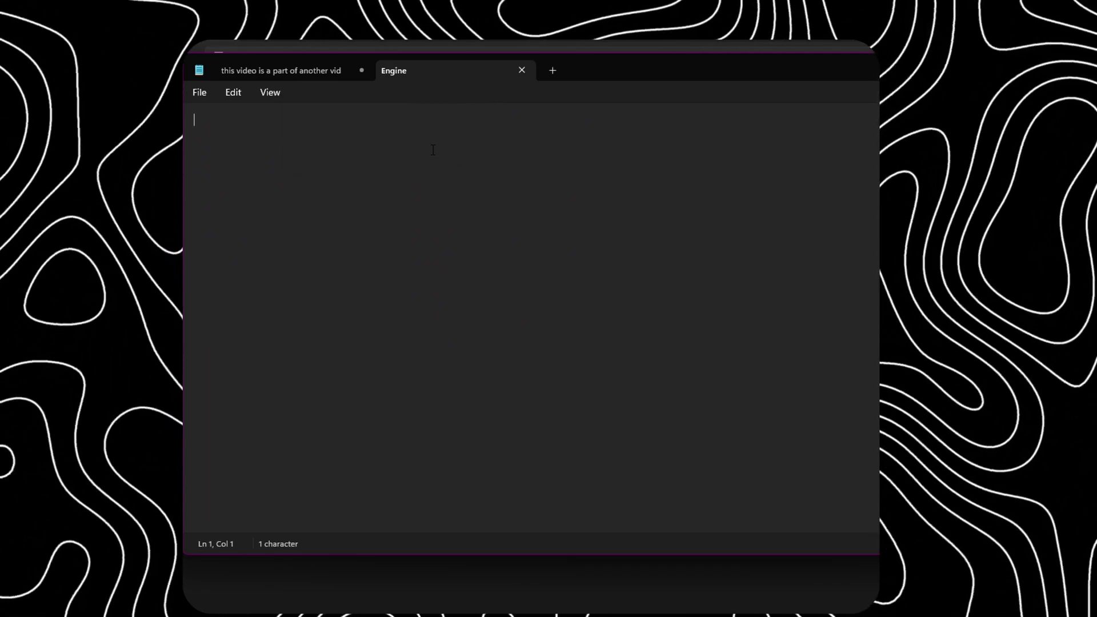
# Paste the nine [HTTP] and [Portal.BuildPatch] lines into Engine and delete the blank first line.
pyautogui.write('[HTTP] HttpTimeout=10 HttpConnectionTimeout=10 HttpReceiveTimeout=10 HttpSendTimeout=10 [Portal.BuildPatch] ChunkDownloads=3 ChunkRetries=20 RetryTime=0.5')
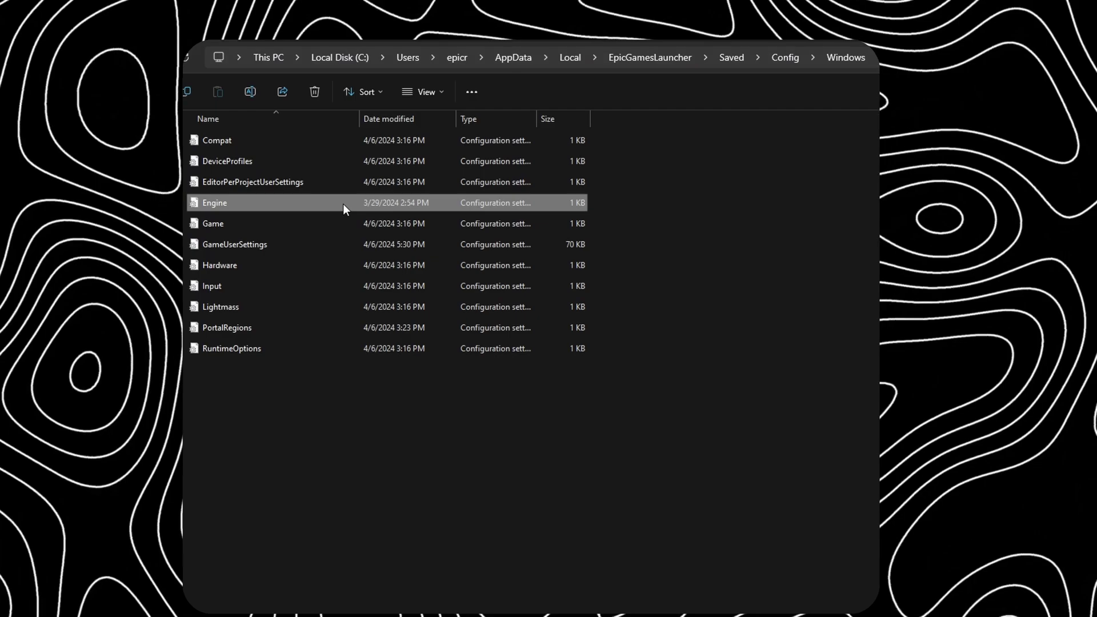
pyautogui.rightClick(343, 203)
pyautogui.click(280, 197)
pyautogui.doubleClick(280, 202)
pyautogui.rightClick(282, 197)
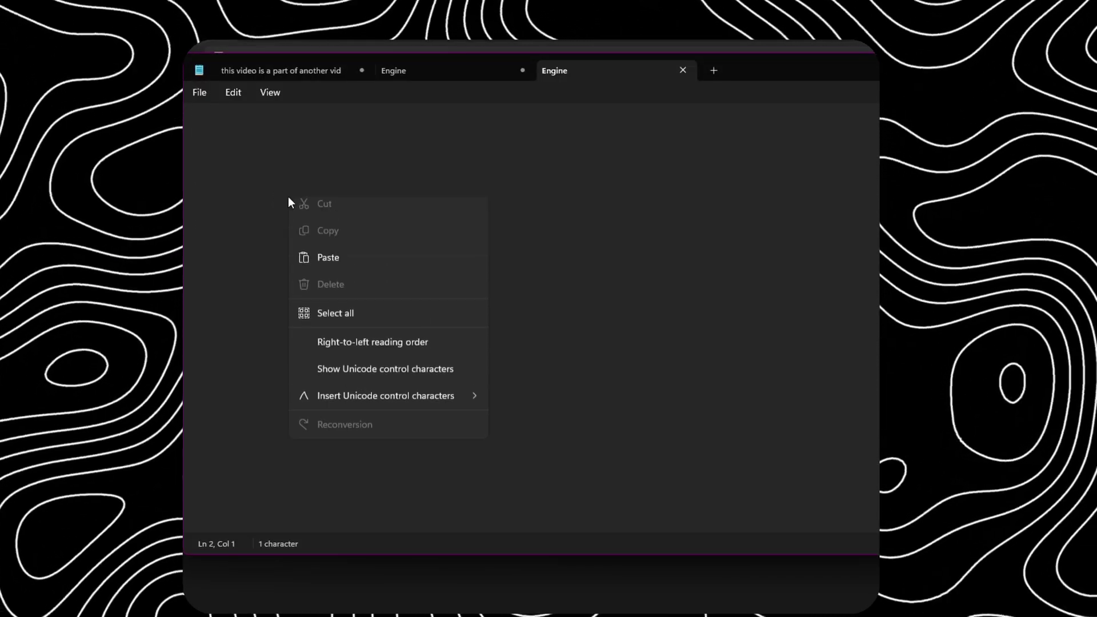
pyautogui.click(327, 297)
pyautogui.click(195, 120)
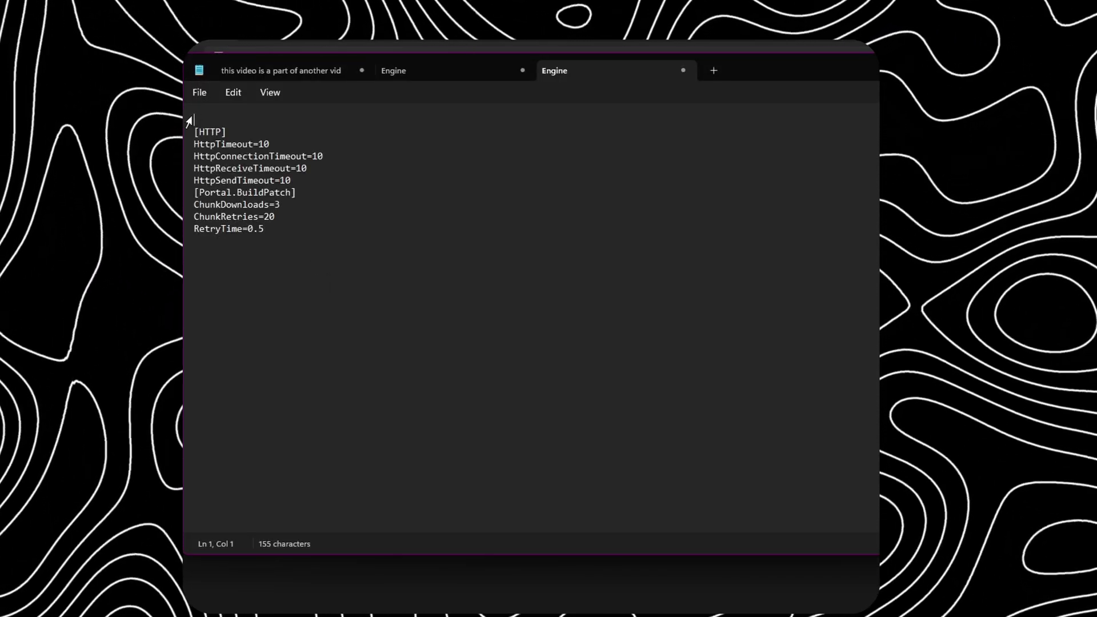
pyautogui.press('Delete')
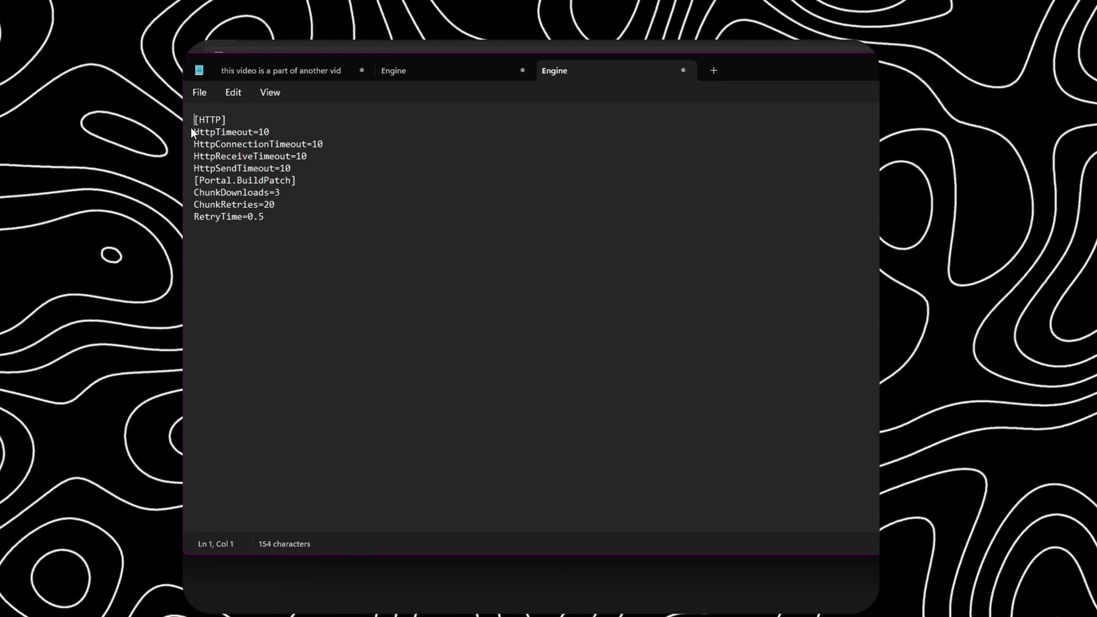
# Save Engine, turn off launcher desktop notifications, and keep Fortnite's command-line arguments enabled.
pyautogui.click(199, 92)
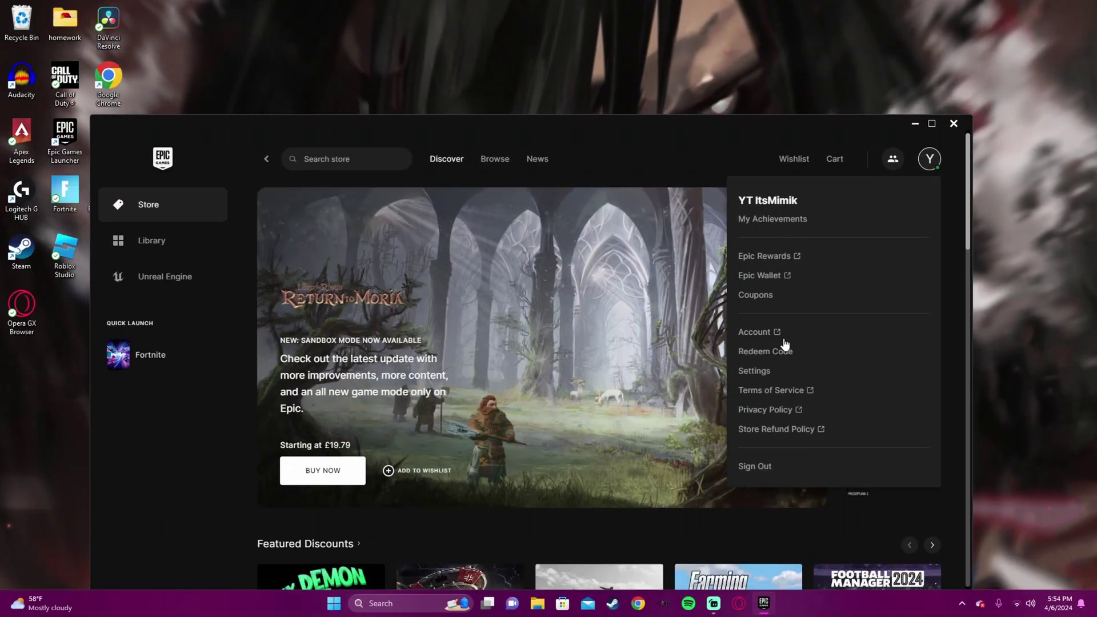
pyautogui.click(748, 372)
pyautogui.click(933, 124)
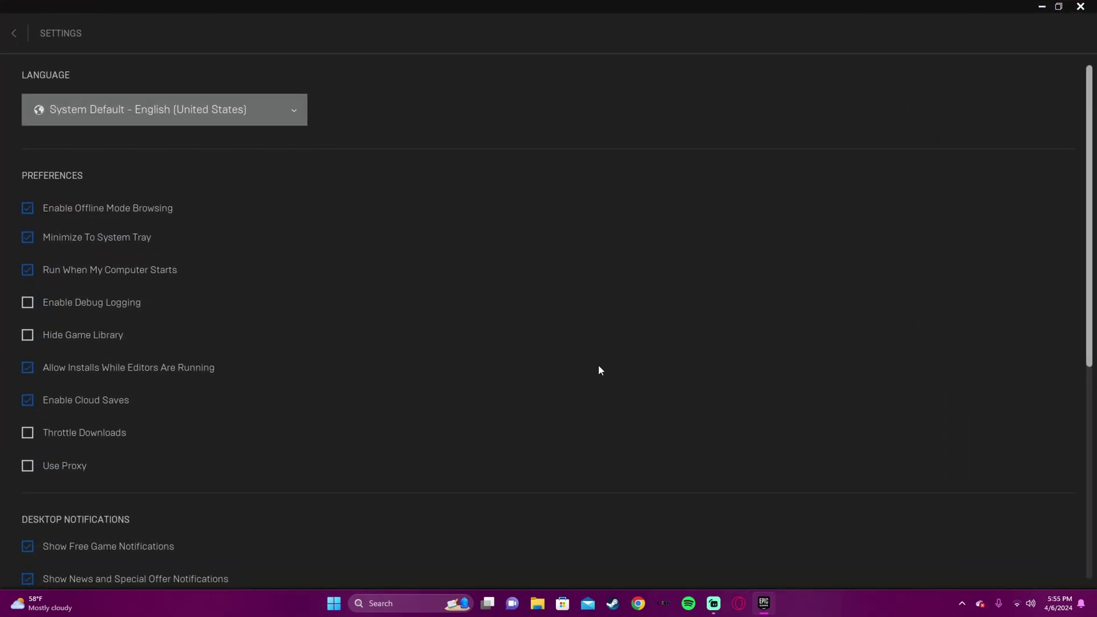
pyautogui.scroll(-5, 606, 360)
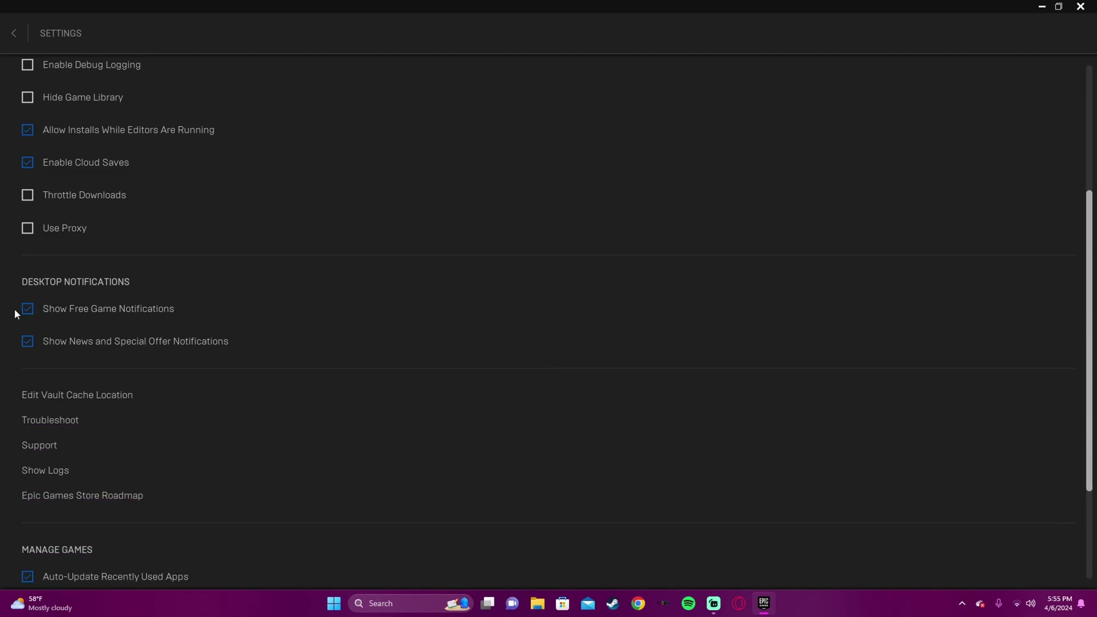
pyautogui.click(28, 344)
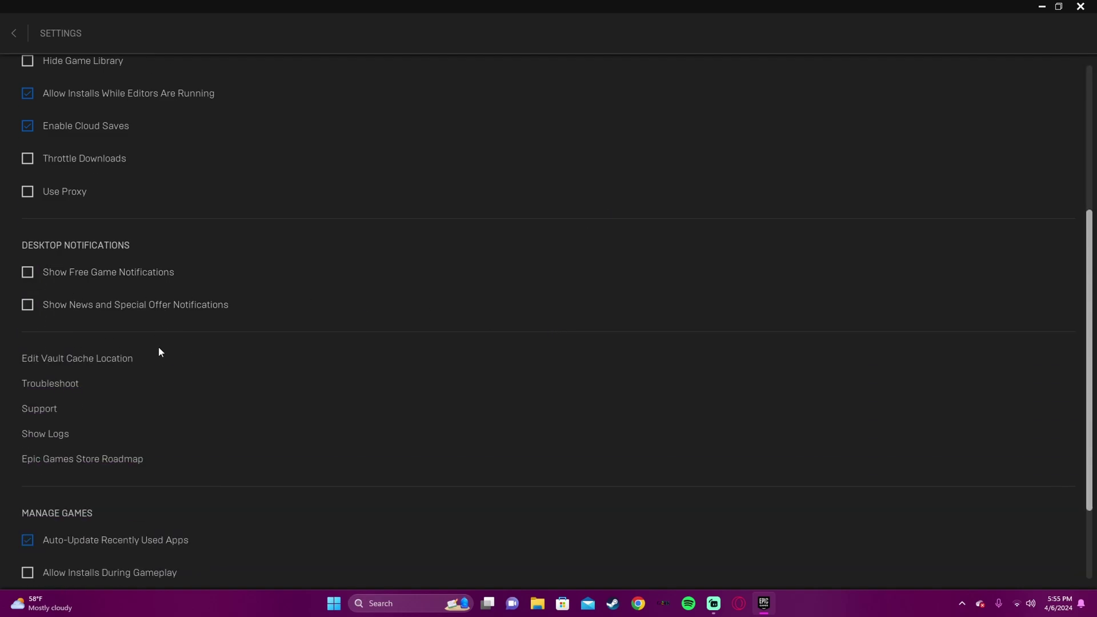
pyautogui.scroll(-2, 159, 346)
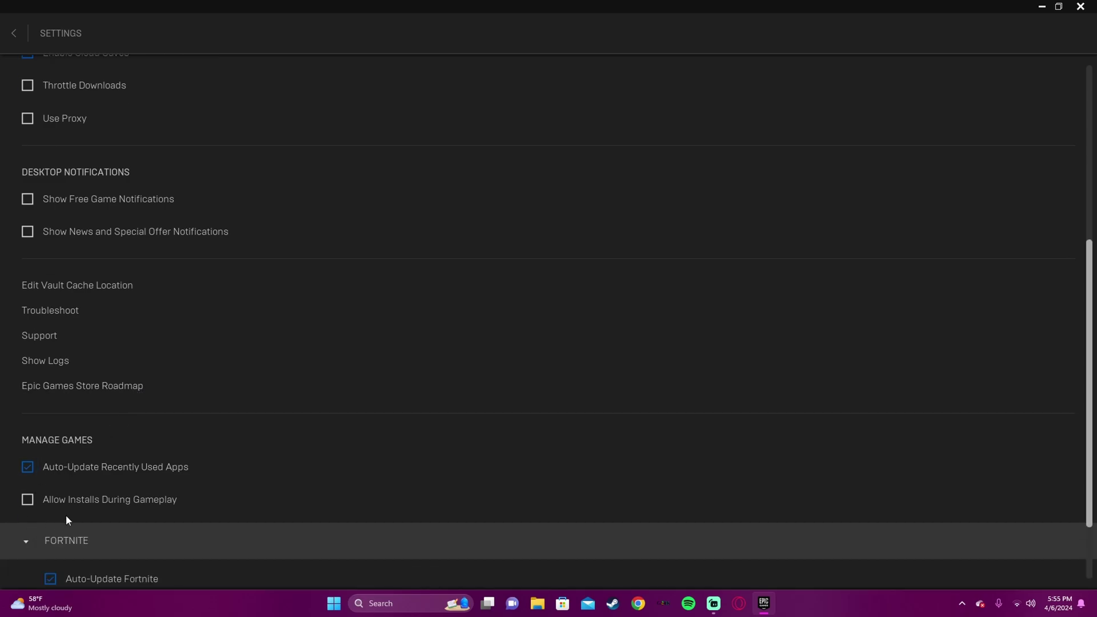
pyautogui.scroll(-2, 68, 517)
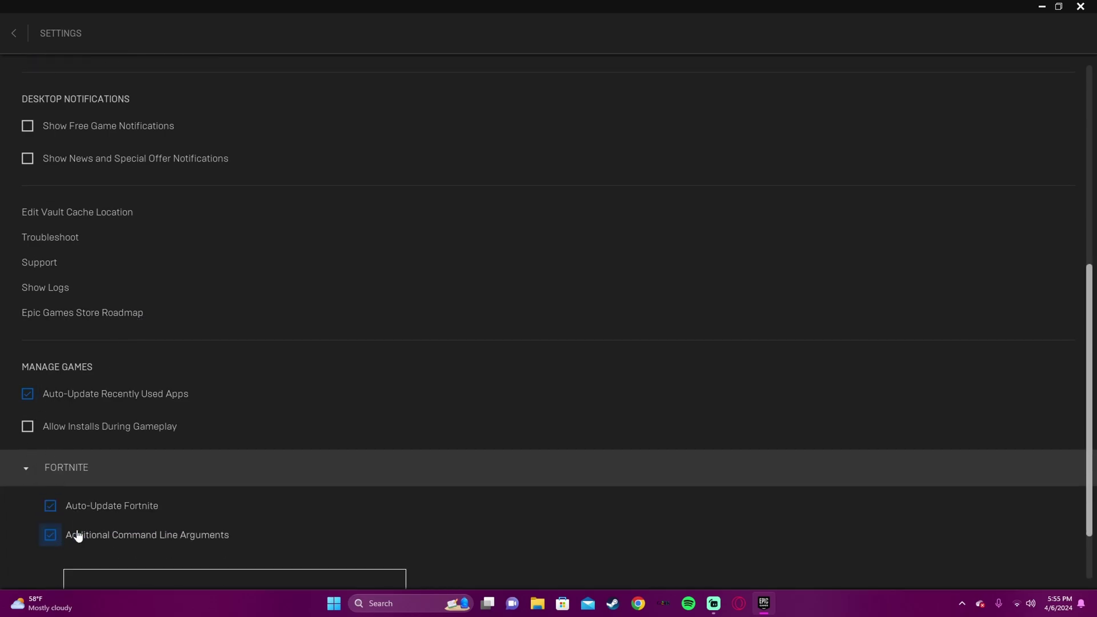
pyautogui.scroll(-1, 272, 547)
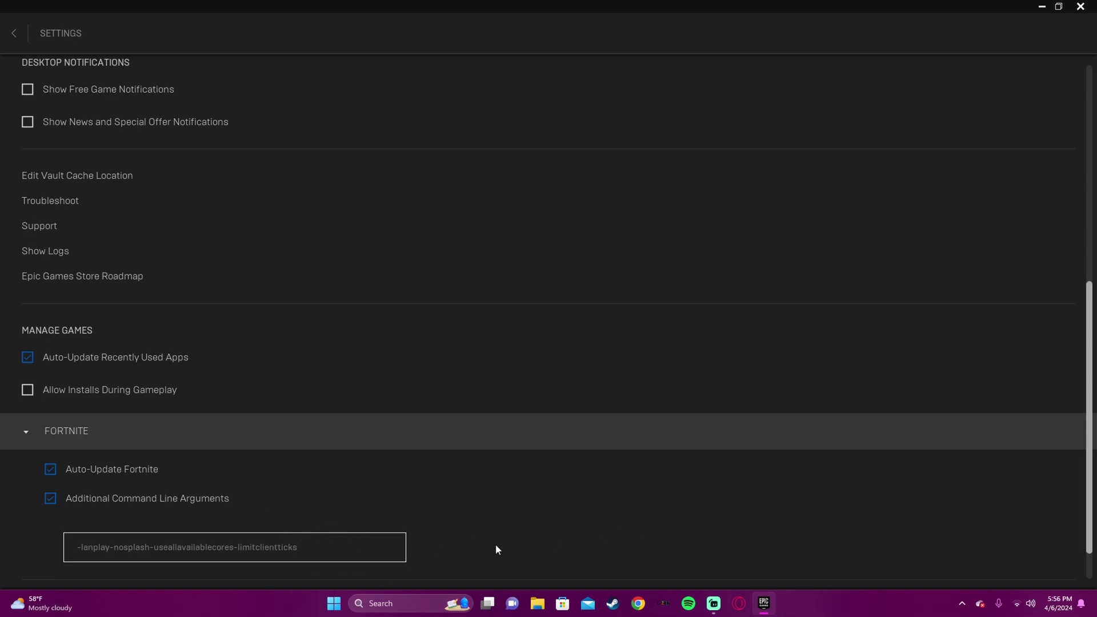
pyautogui.scroll(-1, 496, 544)
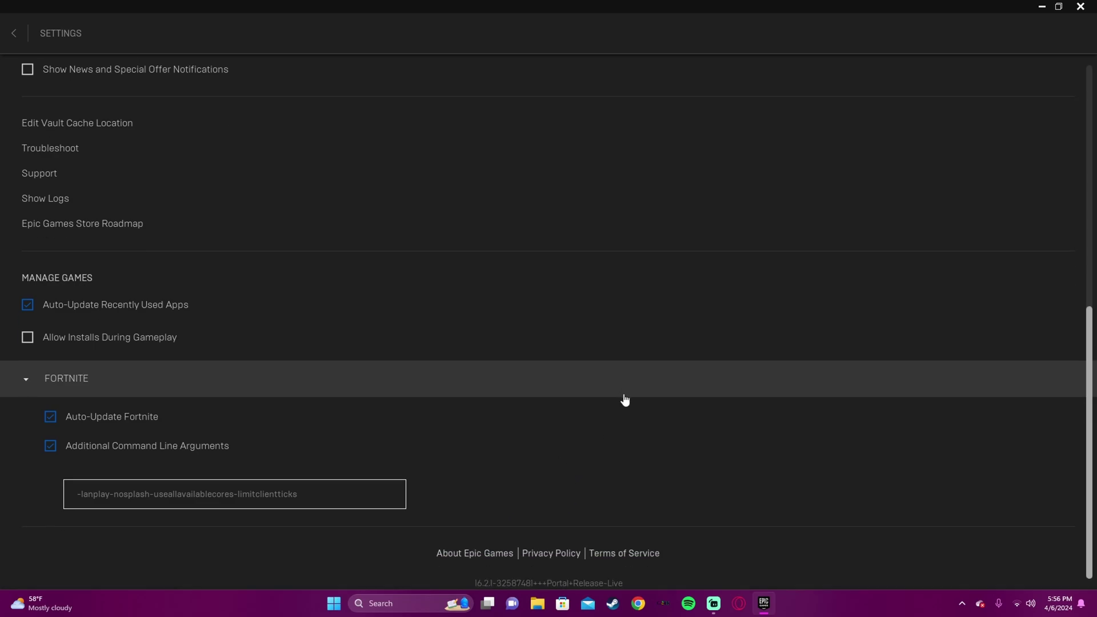
# Start Verify Files for Fortnite from its Manage panel in the Library.
pyautogui.click(15, 33)
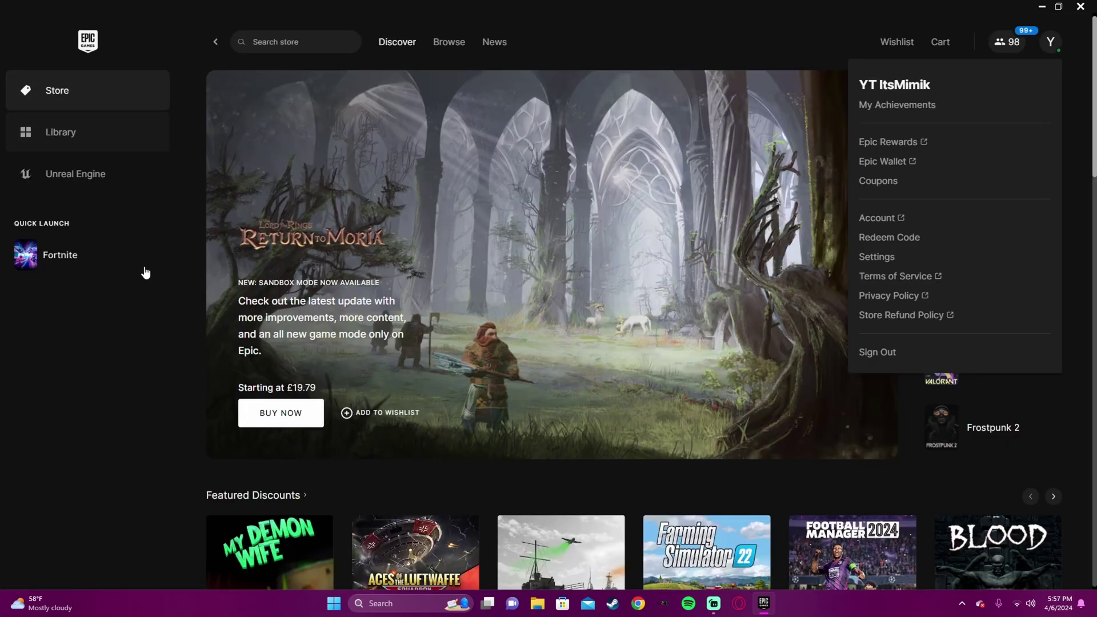
pyautogui.click(128, 146)
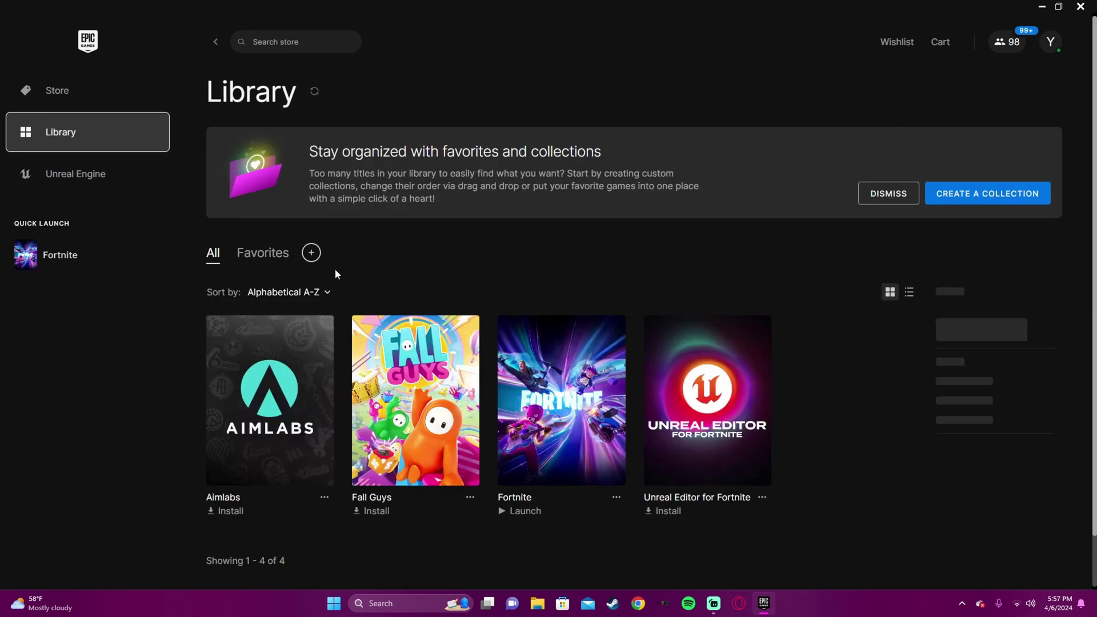
pyautogui.click(616, 498)
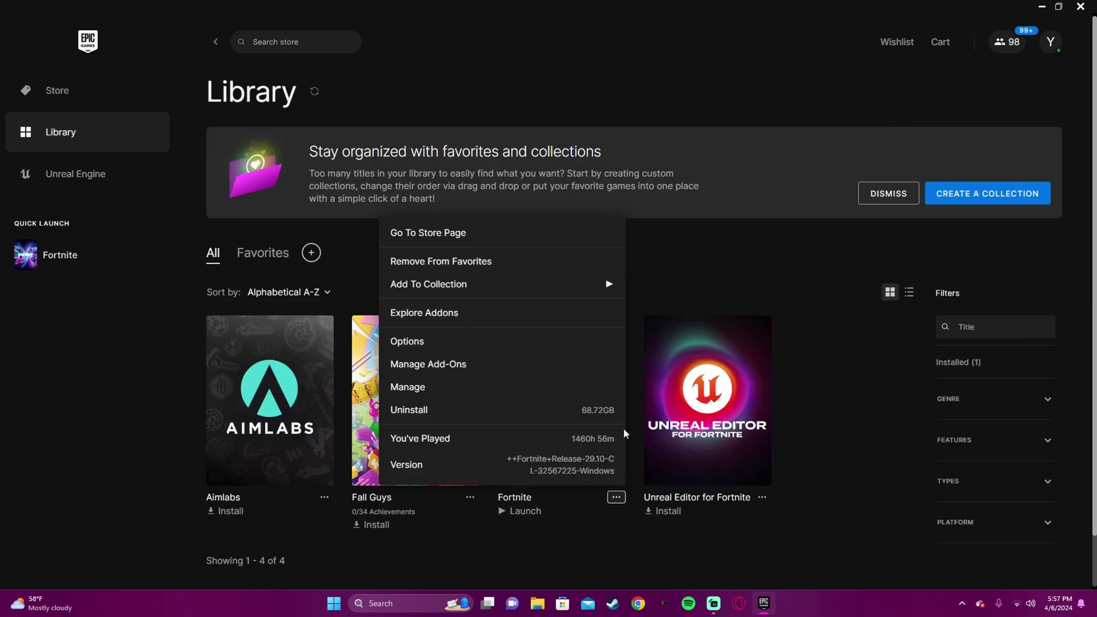
pyautogui.click(564, 386)
pyautogui.click(691, 233)
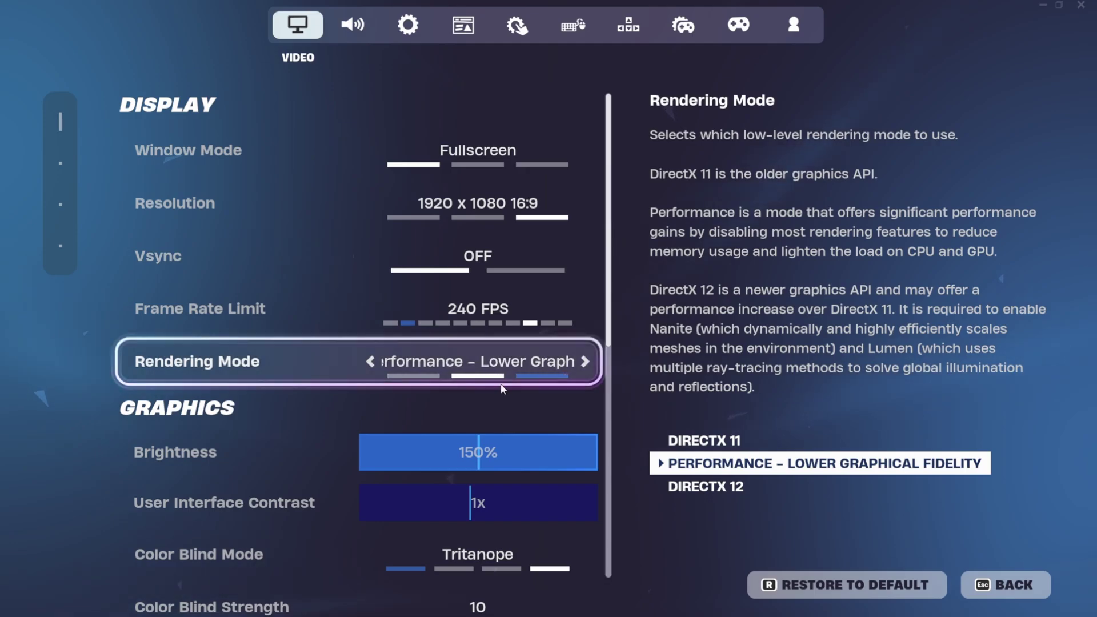
# Set Fortnite's Subtitles to OFF in Audio settings, apply it, and review the remaining audio options.
pyautogui.scroll(-9, 489, 381)
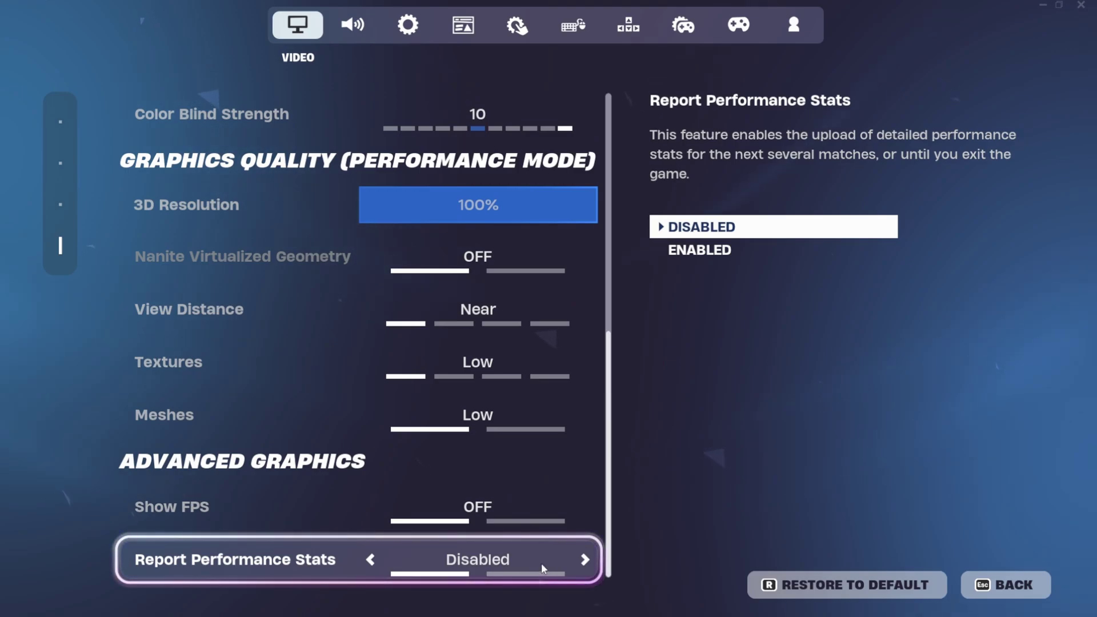
pyautogui.click(365, 31)
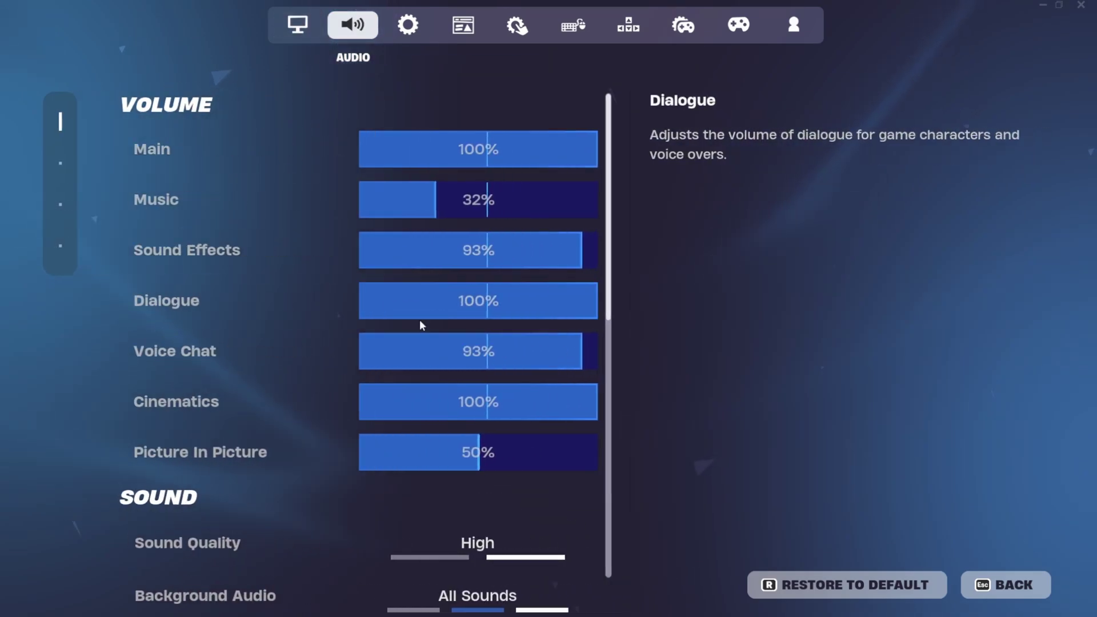
pyautogui.scroll(-2, 421, 366)
pyautogui.scroll(-1, 457, 437)
pyautogui.click(514, 490)
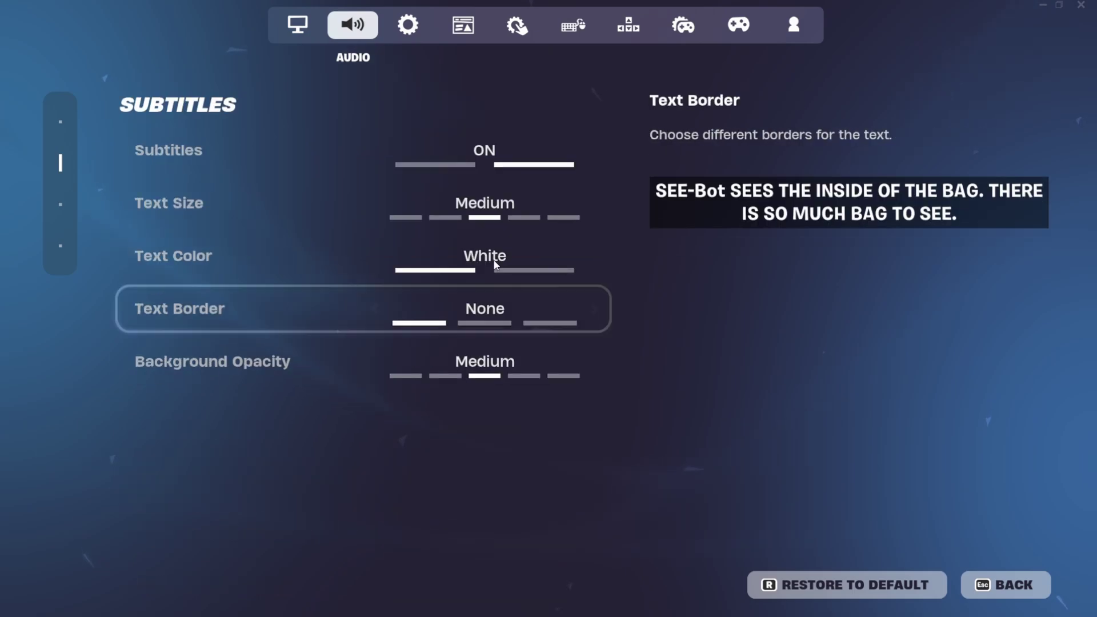
pyautogui.click(597, 153)
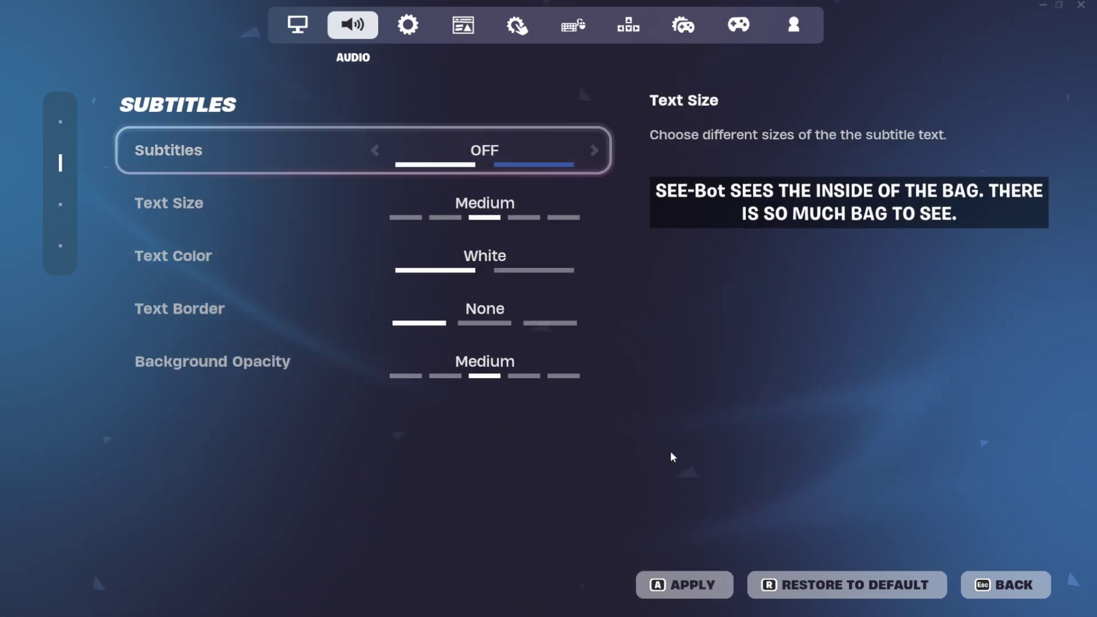
pyautogui.click(684, 584)
pyautogui.press('Escape')
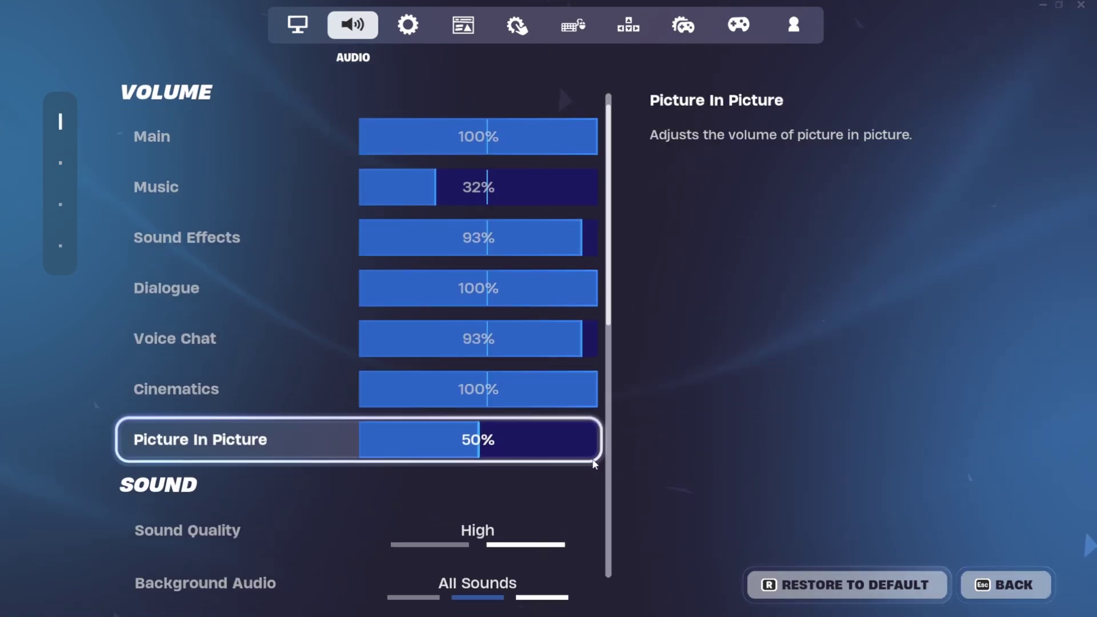
pyautogui.scroll(-5, 588, 458)
pyautogui.scroll(-5, 587, 459)
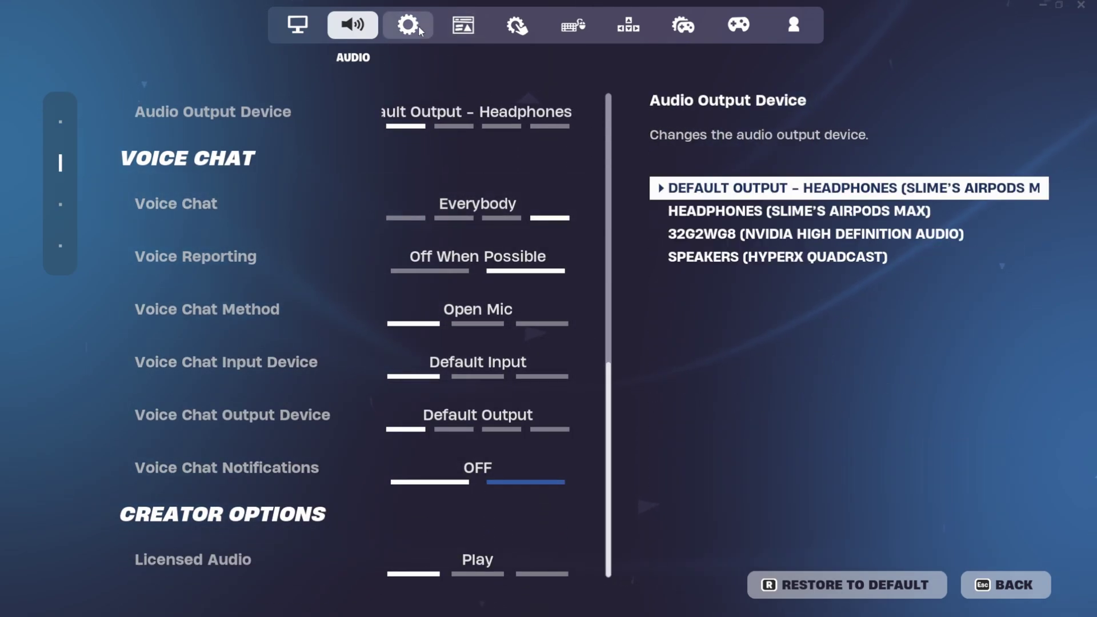
# In the Game settings, turn off Record Replays, High Quality Replays and Creative Replays, then apply.
pyautogui.click(419, 26)
pyautogui.scroll(-10, 458, 347)
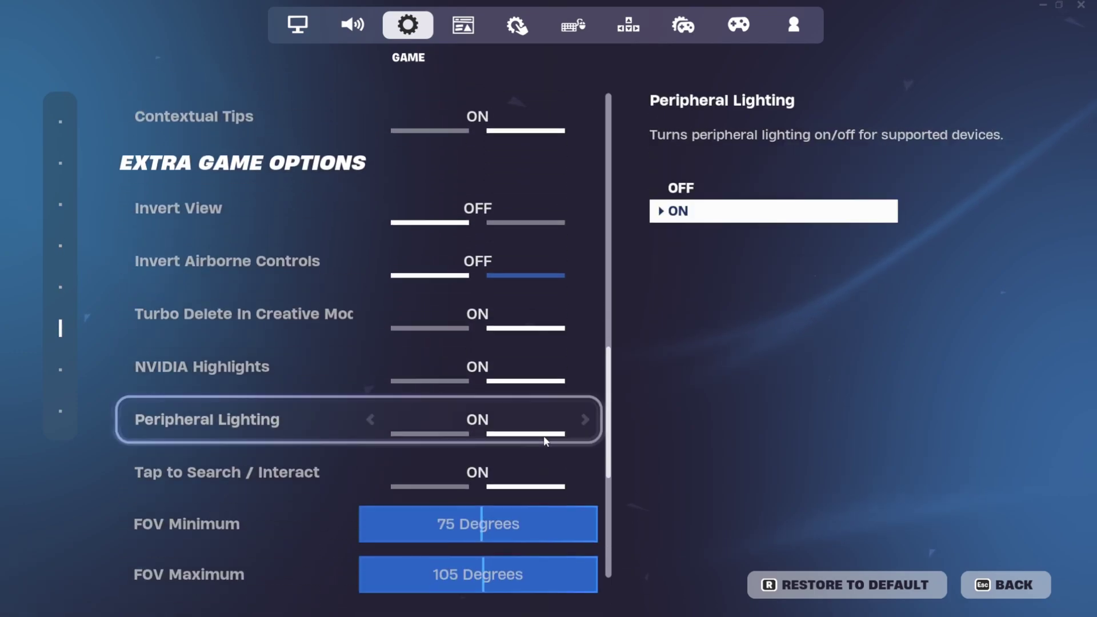
pyautogui.scroll(-8, 546, 442)
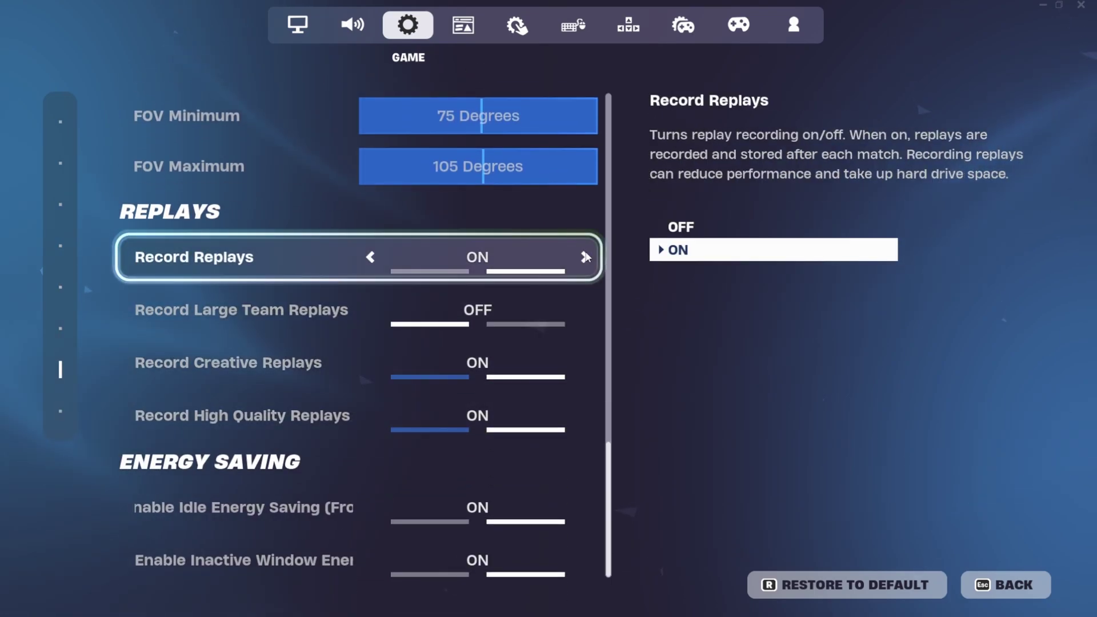
pyautogui.click(589, 256)
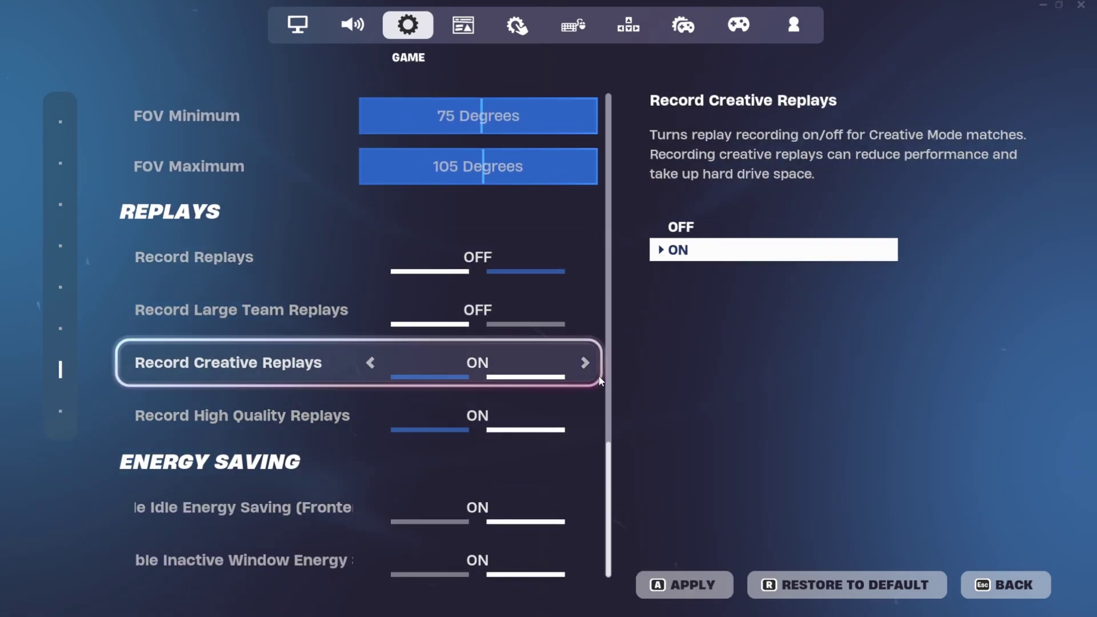
pyautogui.click(584, 415)
pyautogui.click(583, 368)
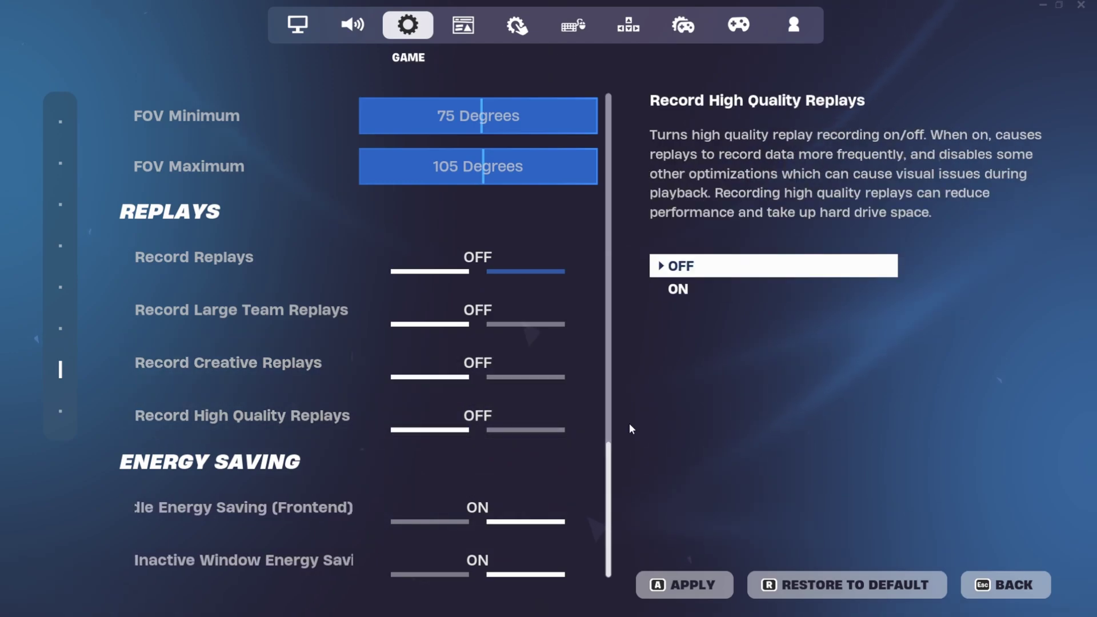
pyautogui.click(701, 594)
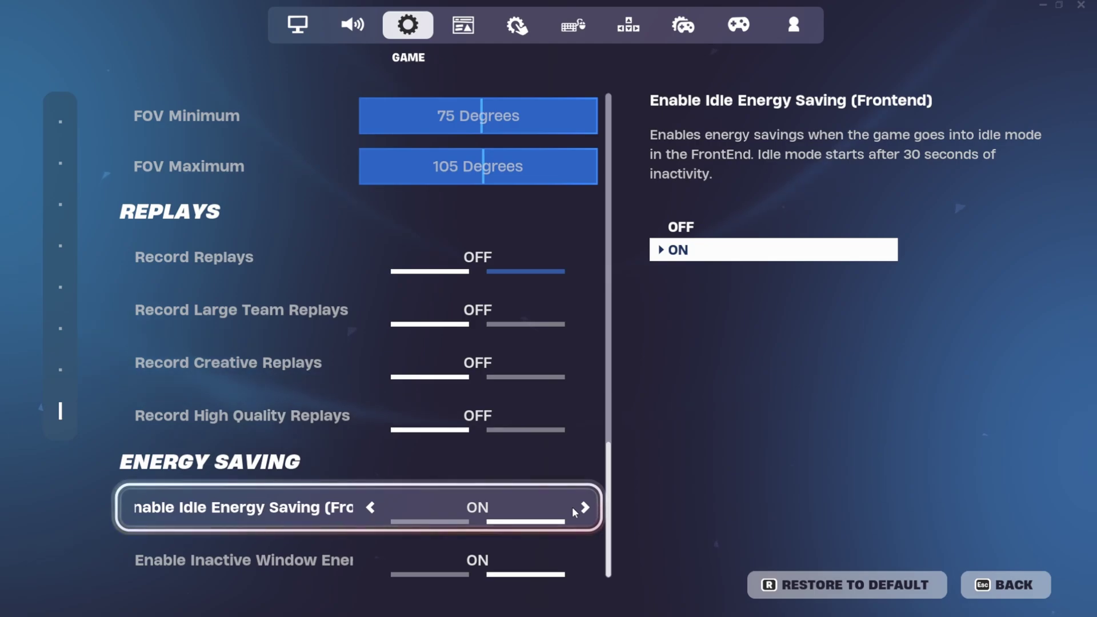
# Turn off both the idle and inactive-window Energy Saving options and apply.
pyautogui.click(590, 508)
pyautogui.click(592, 562)
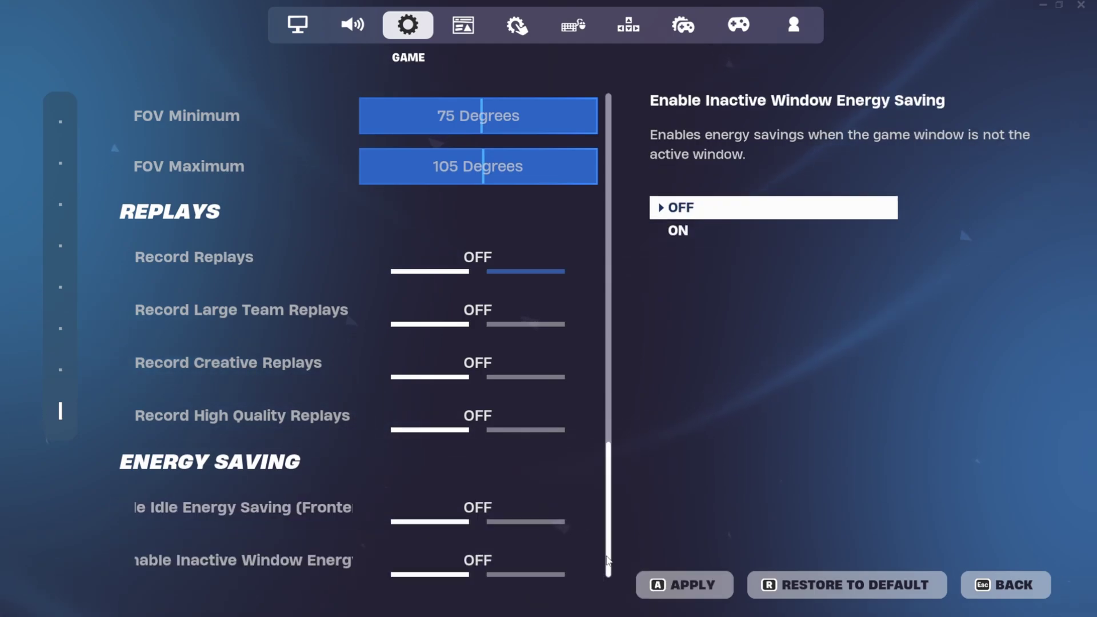
pyautogui.click(684, 568)
pyautogui.click(810, 22)
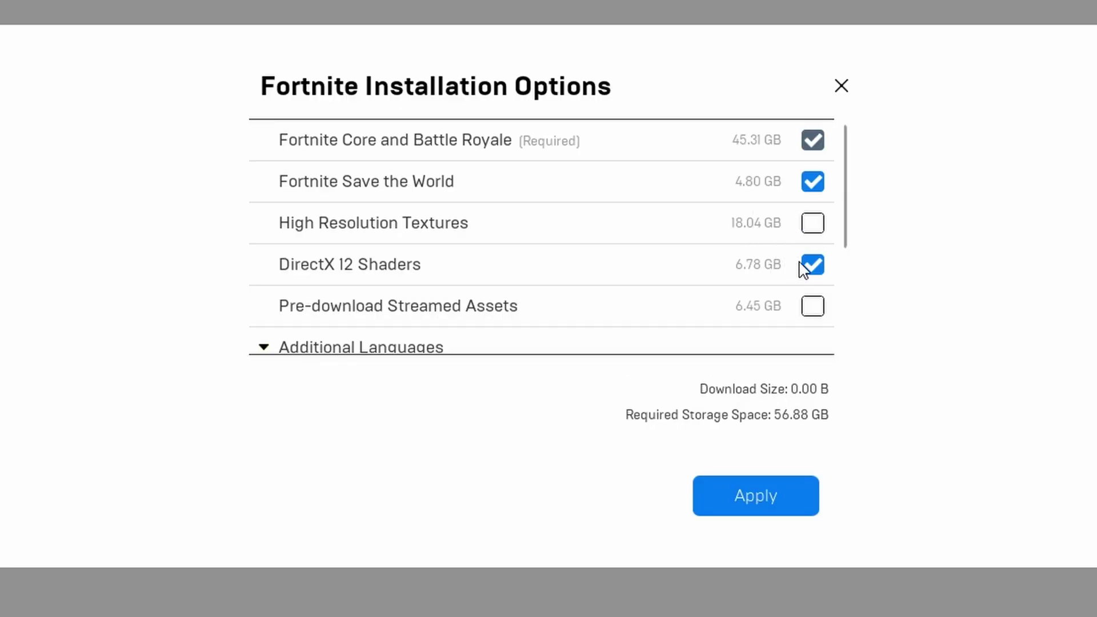
# Uncheck DirectX 12 Shaders in Fortnite's Installation Options to cut storage to 50.11 GB.
pyautogui.click(805, 266)
pyautogui.write('DISM /online /cleanup-image /checkh')
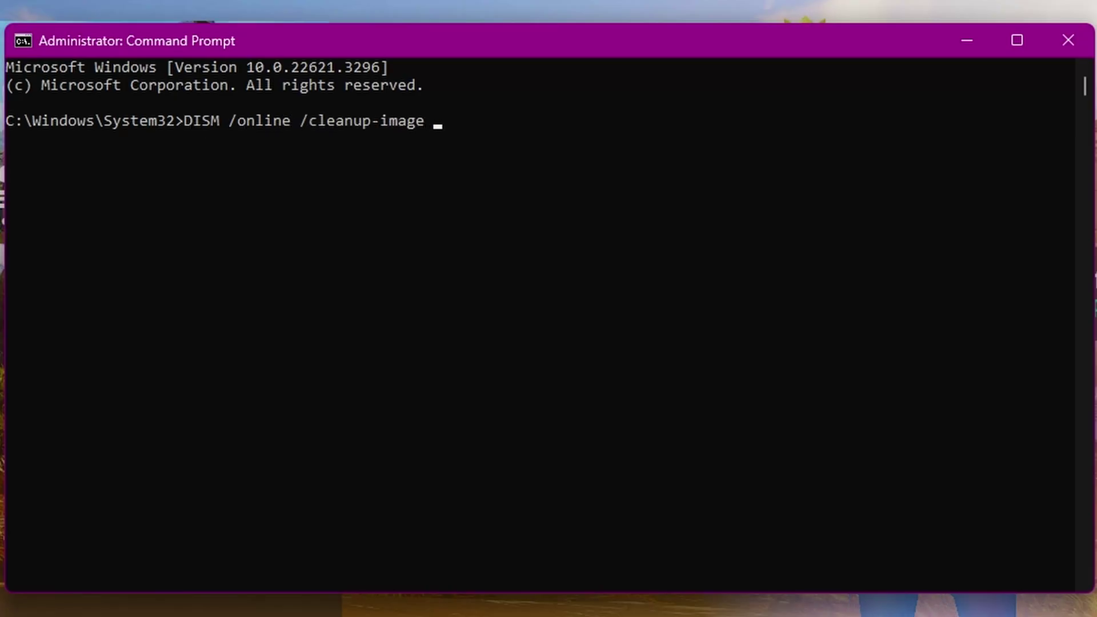
# Run 'DISM /online /cleanup-image /checkhealth', then start 'DISM /online /cleanup-image /restorehealth'.
pyautogui.write('ealth')
pyautogui.press('Return')
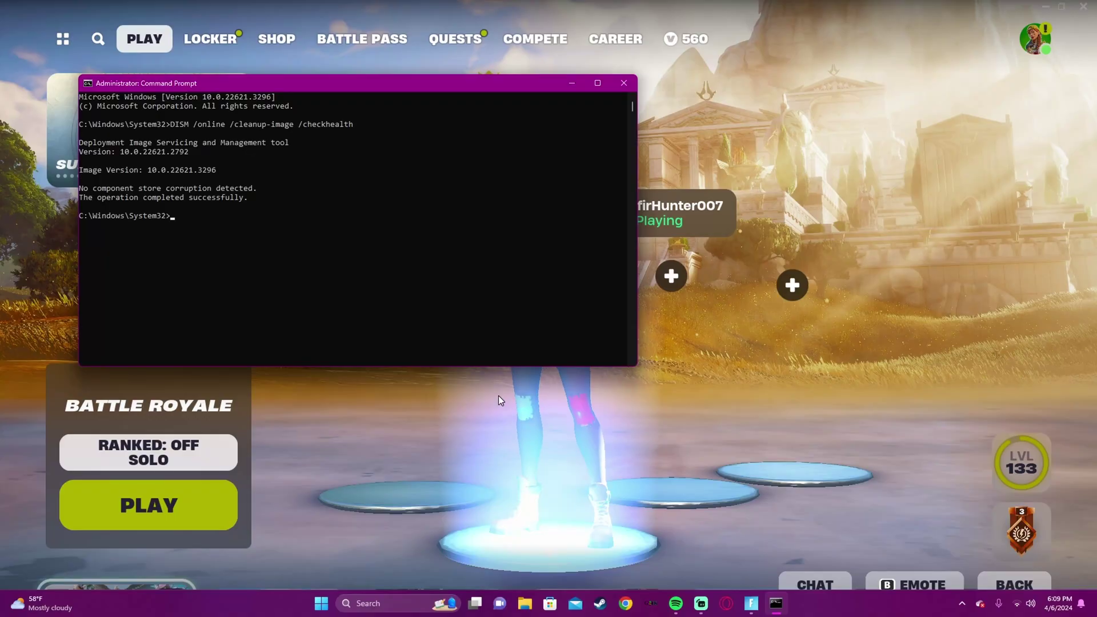
pyautogui.write('DISM /online /cleanup-image /restoreheal')
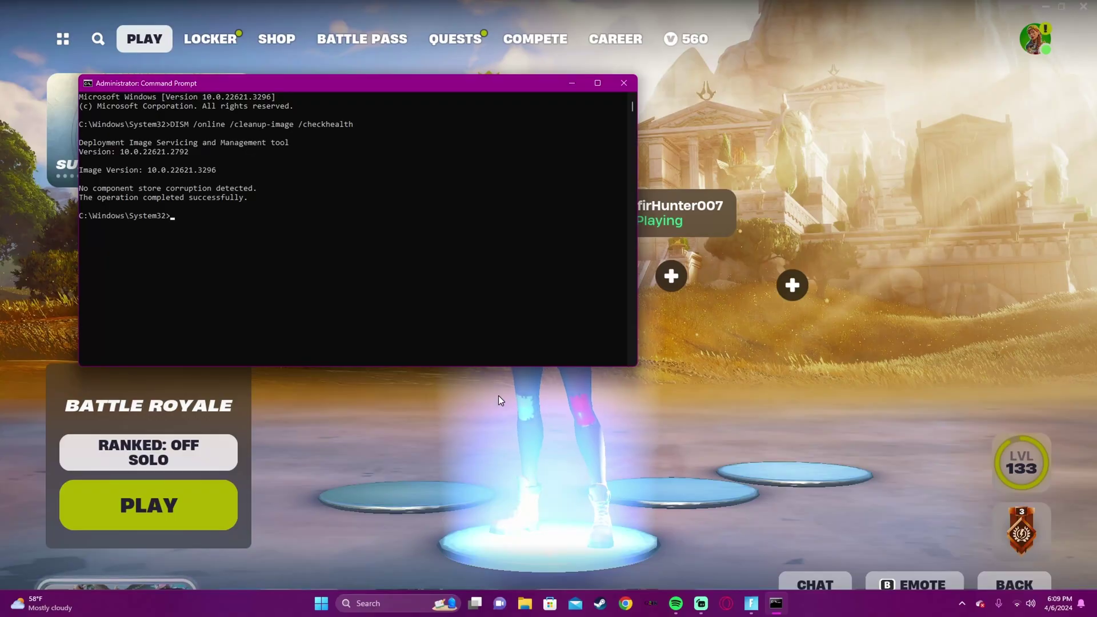
pyautogui.write('th')
pyautogui.press('Return')
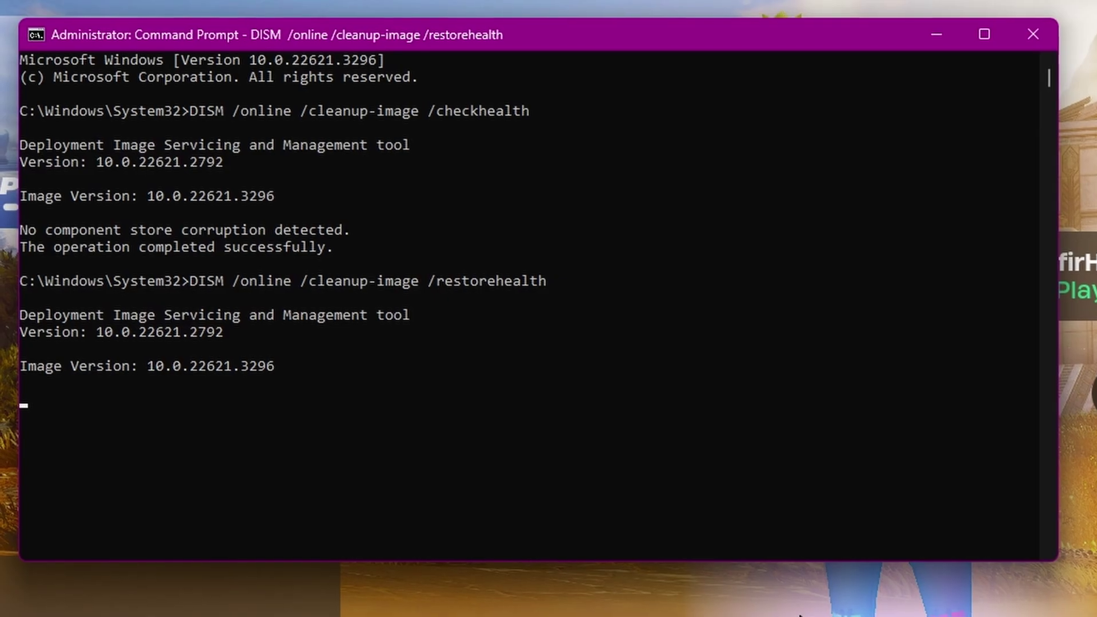